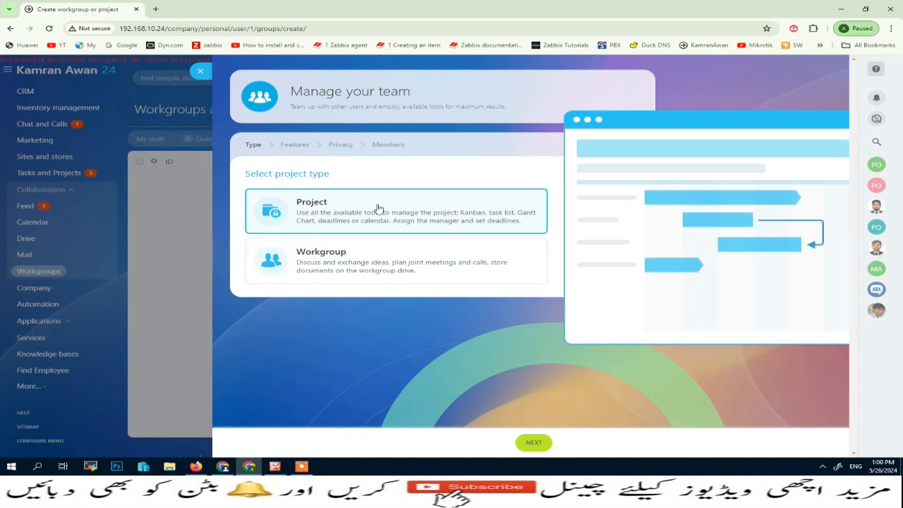
Choose Project as the type and name it "Online Ordering App For AAU Traders".
click(541, 447)
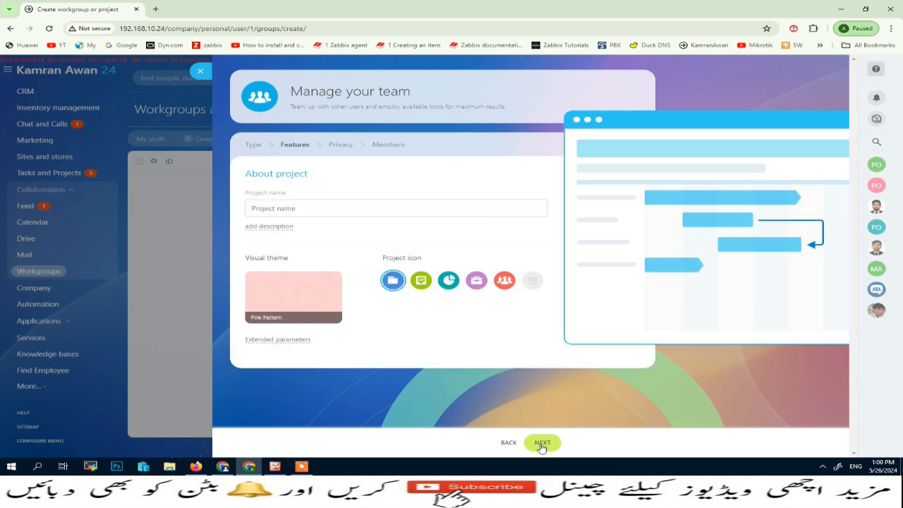
click(293, 208)
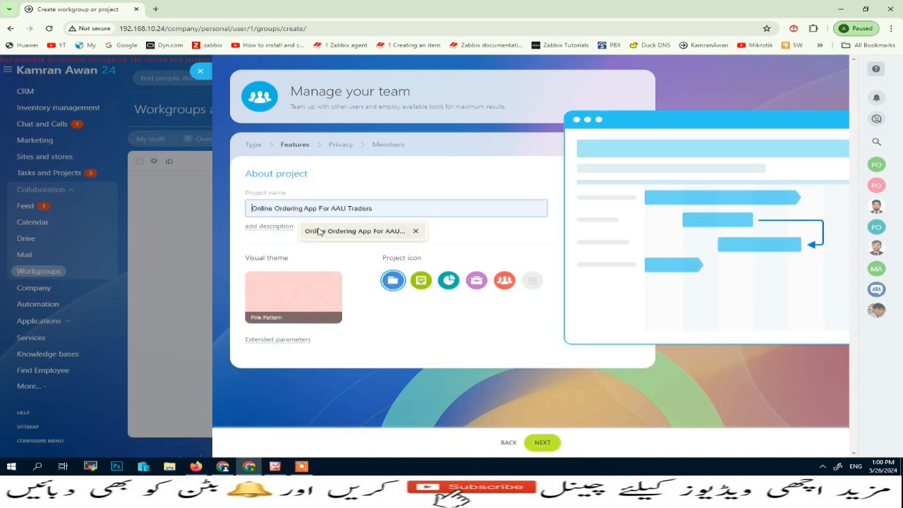
click(312, 230)
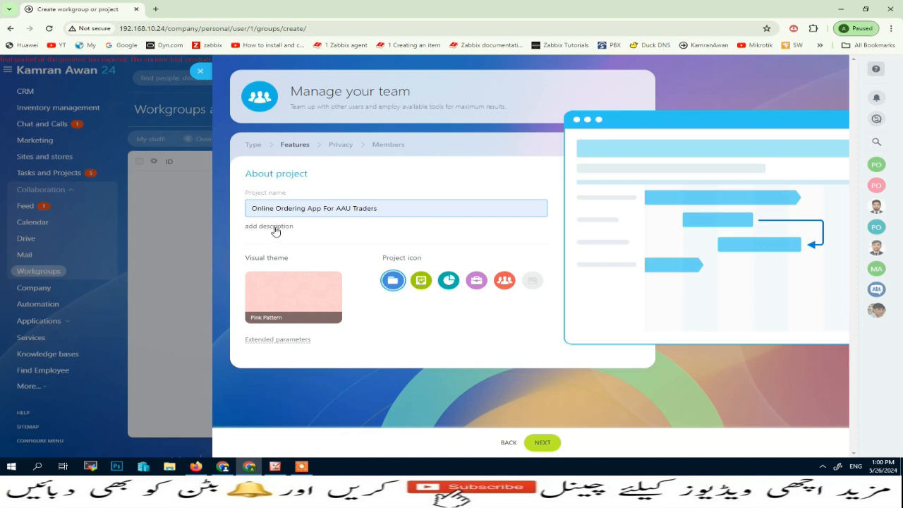
Apply the Grass Blades visual theme to the project and select the teal pie chart as its icon.
mouse_move(292, 295)
click(313, 289)
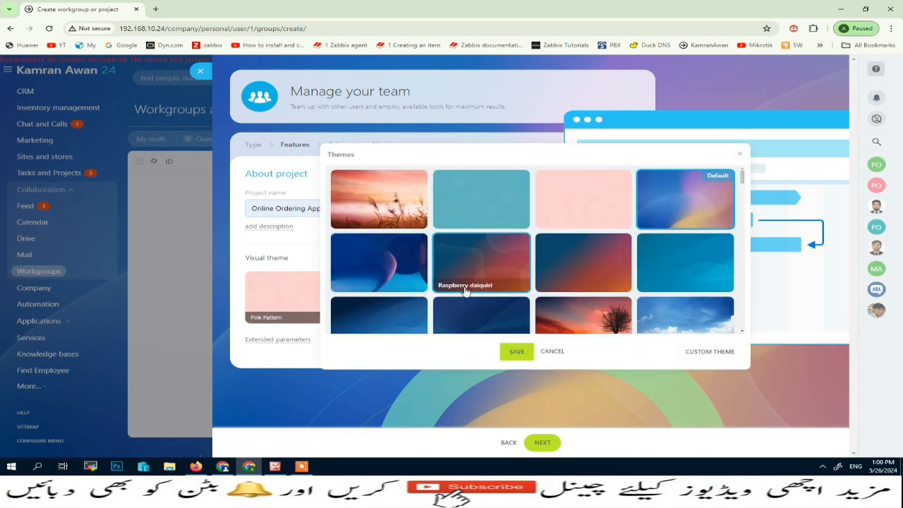
click(376, 199)
click(519, 356)
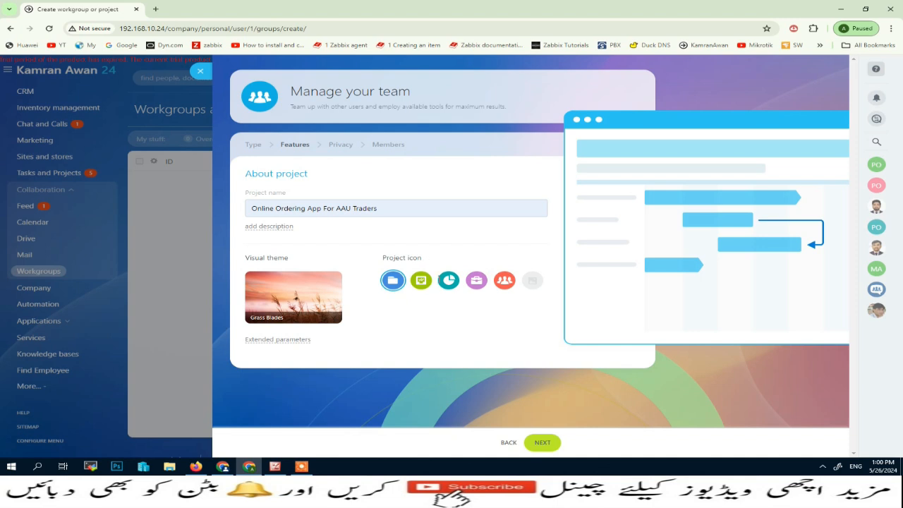
click(446, 283)
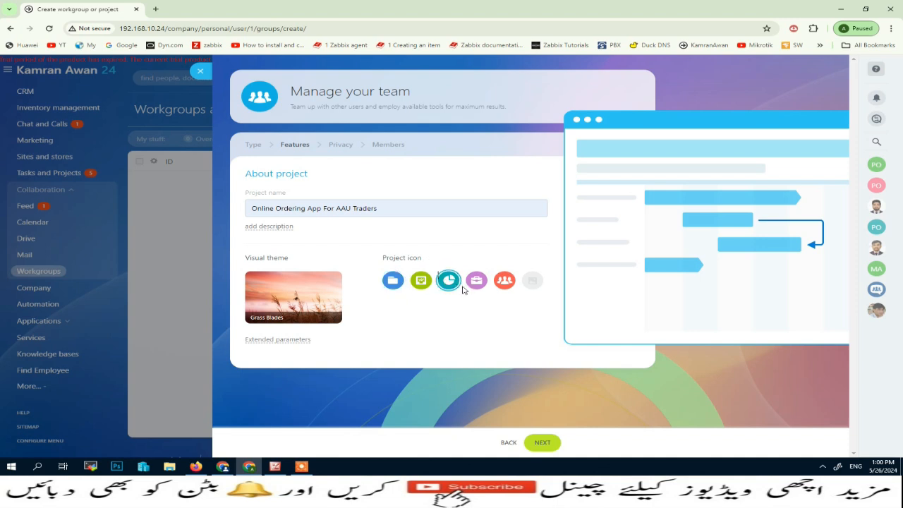
In the extended parameters, set the project dates from 06/03/2024 to 06/28/2024.
click(286, 342)
scroll(402, 300, down, 4)
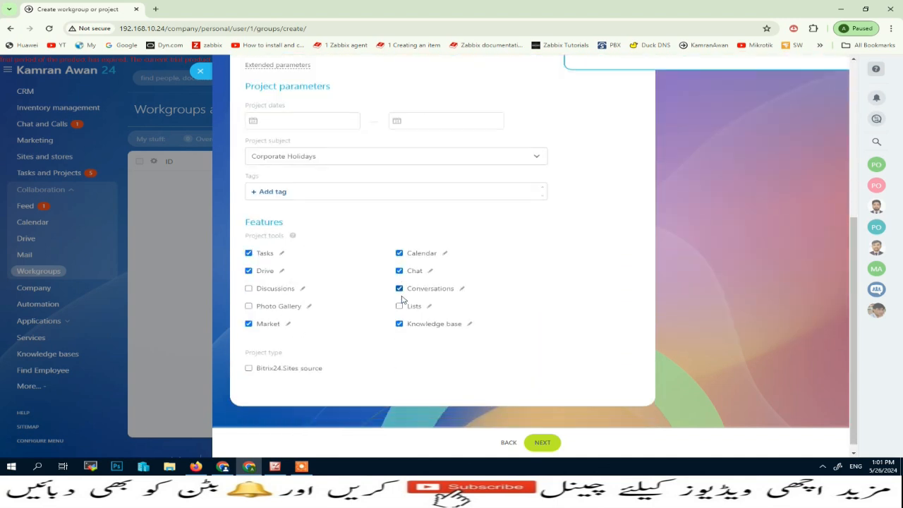
click(279, 121)
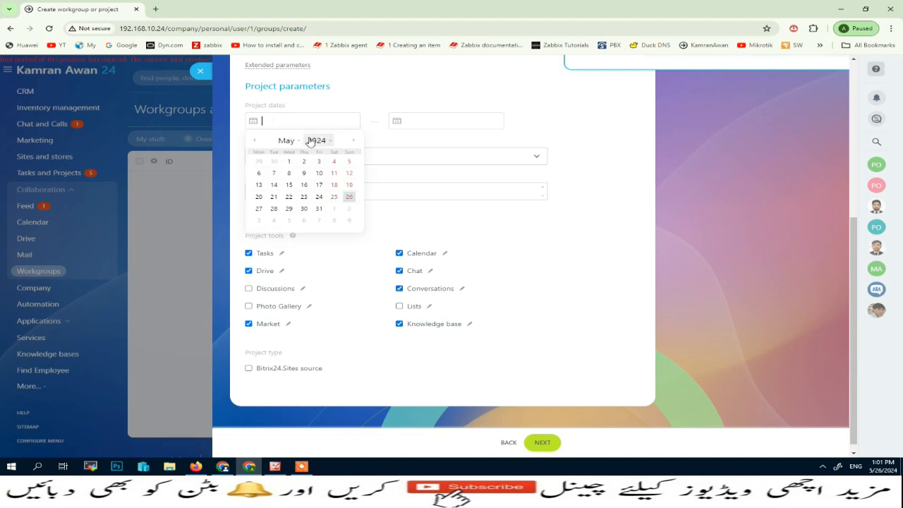
click(333, 141)
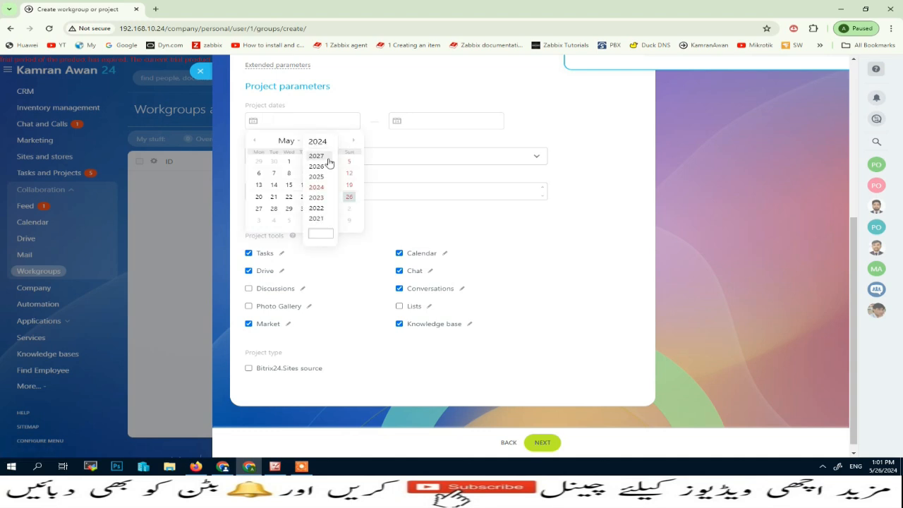
click(353, 140)
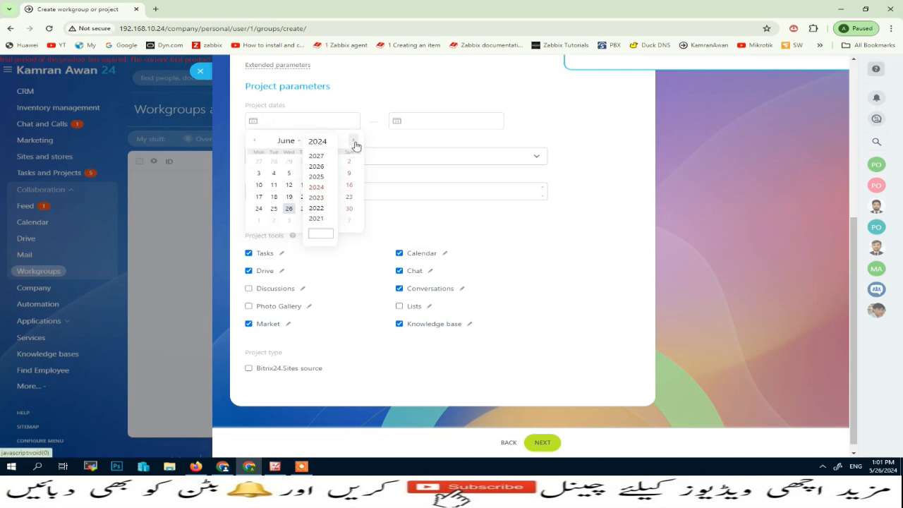
click(259, 175)
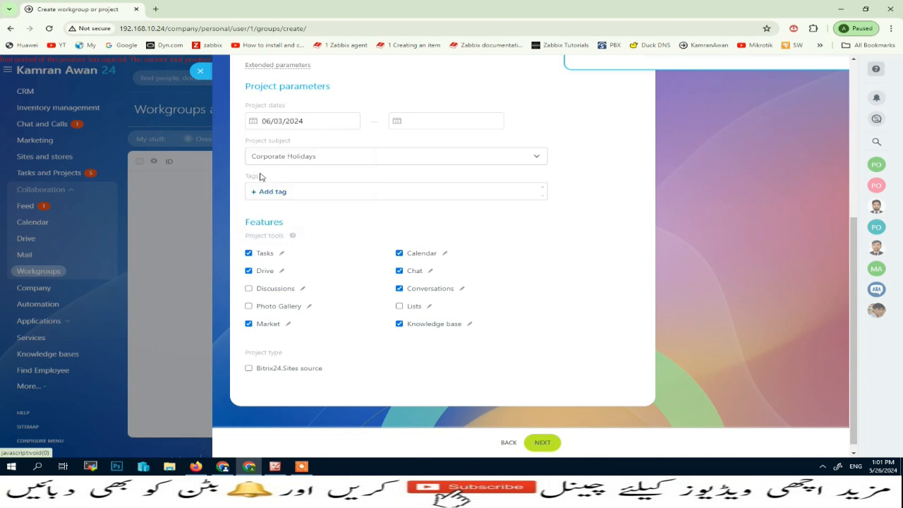
click(399, 122)
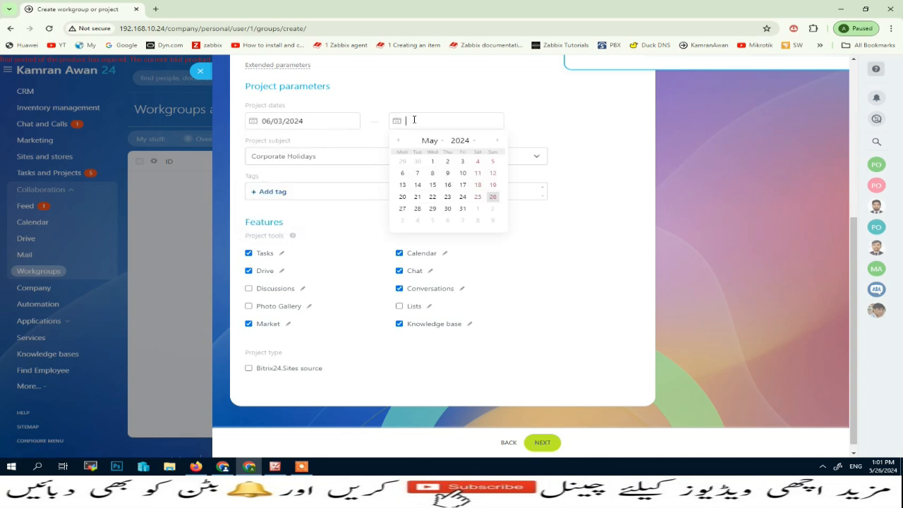
click(497, 143)
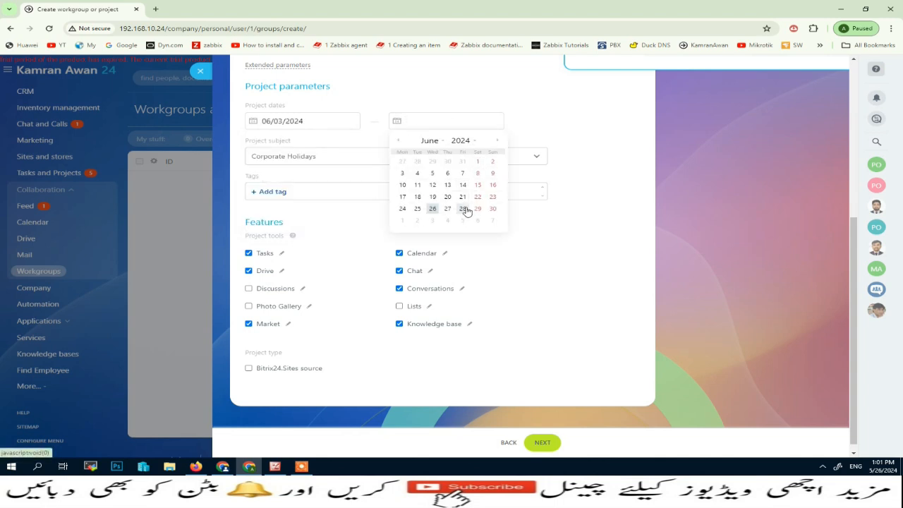
click(464, 209)
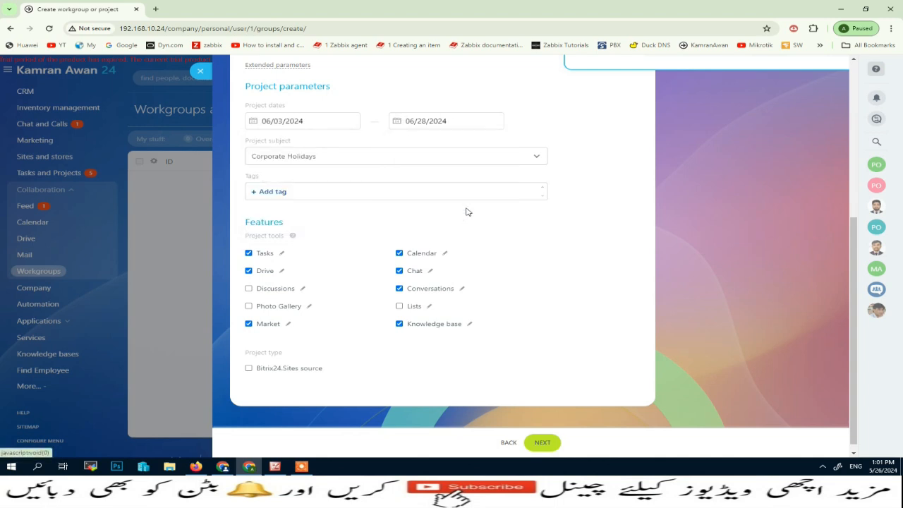
Set the project subject to Projects.
click(321, 154)
click(538, 156)
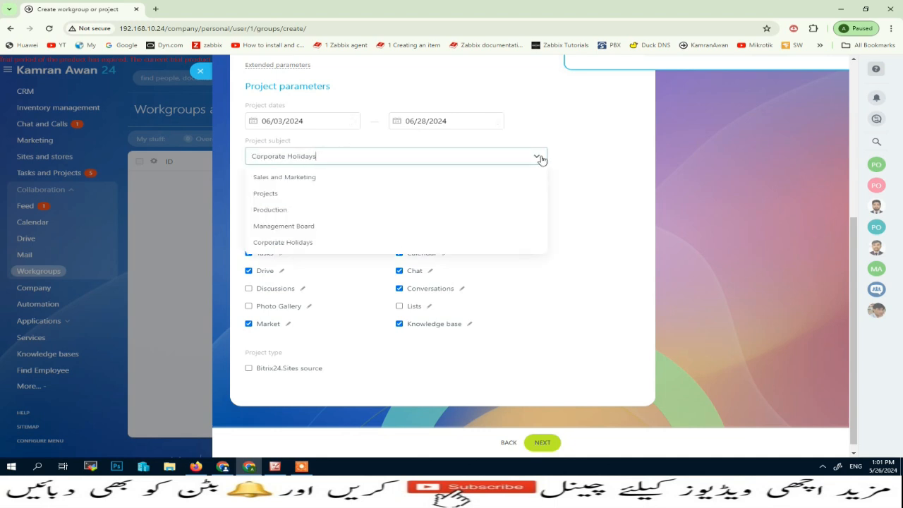
click(296, 197)
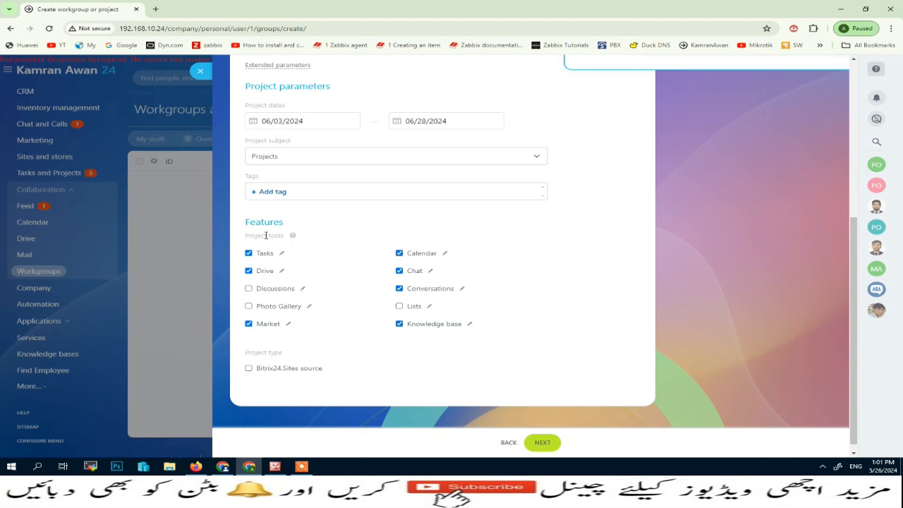
Enable the Discussions, Photo Gallery and Lists project tools and continue to the privacy settings.
click(248, 288)
click(249, 307)
click(399, 307)
click(544, 445)
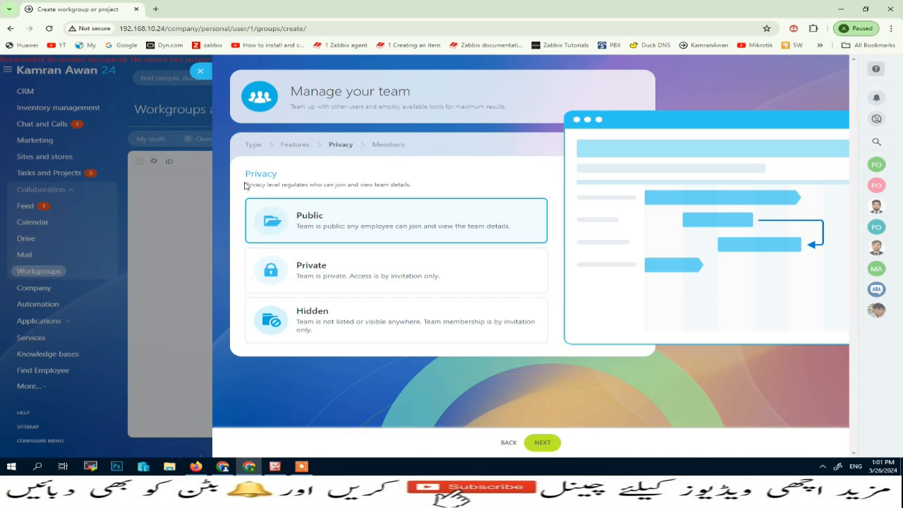
Try the Private and Hidden privacy levels, settle on Public, and continue to the team members.
drag(279, 183, 422, 186)
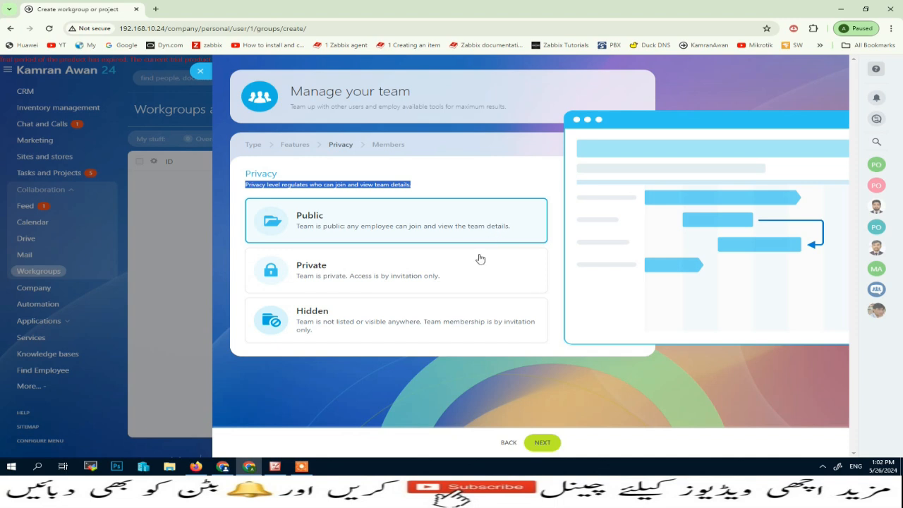
click(429, 270)
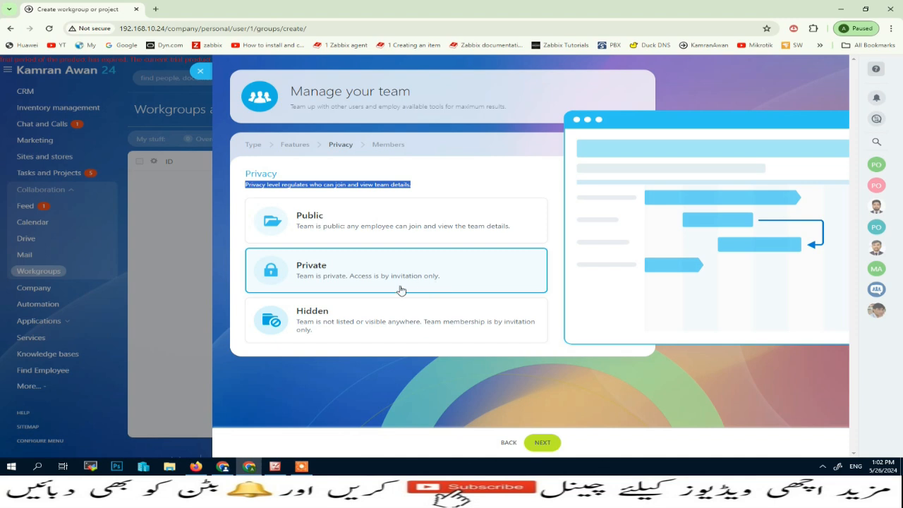
click(344, 325)
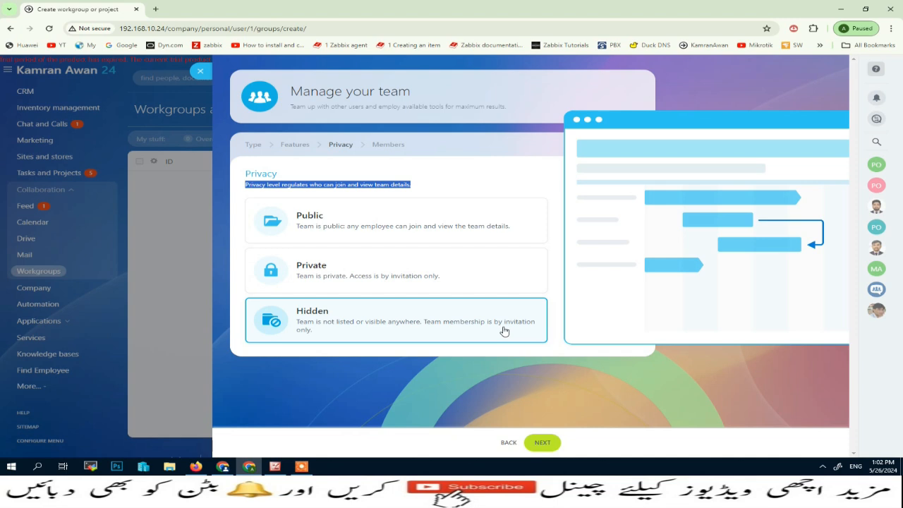
click(321, 226)
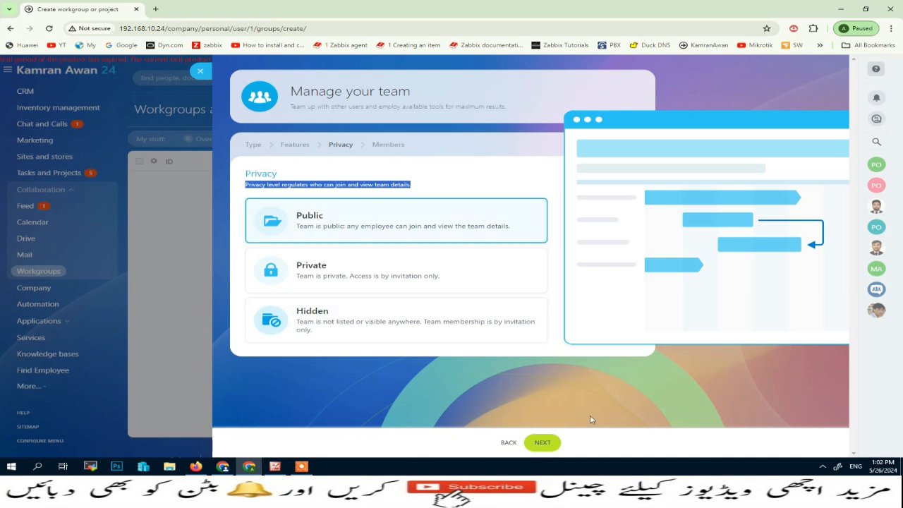
click(541, 442)
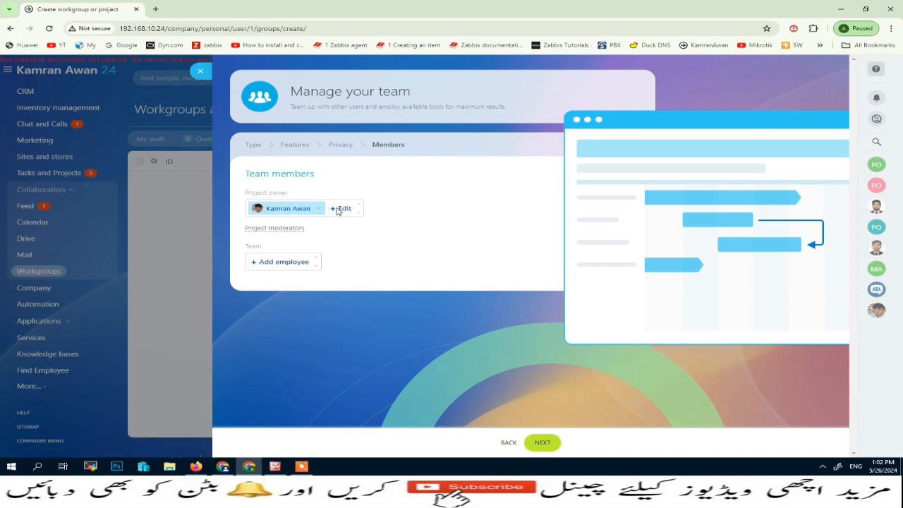
Add the first two employees in the suggested list to the project team.
click(284, 229)
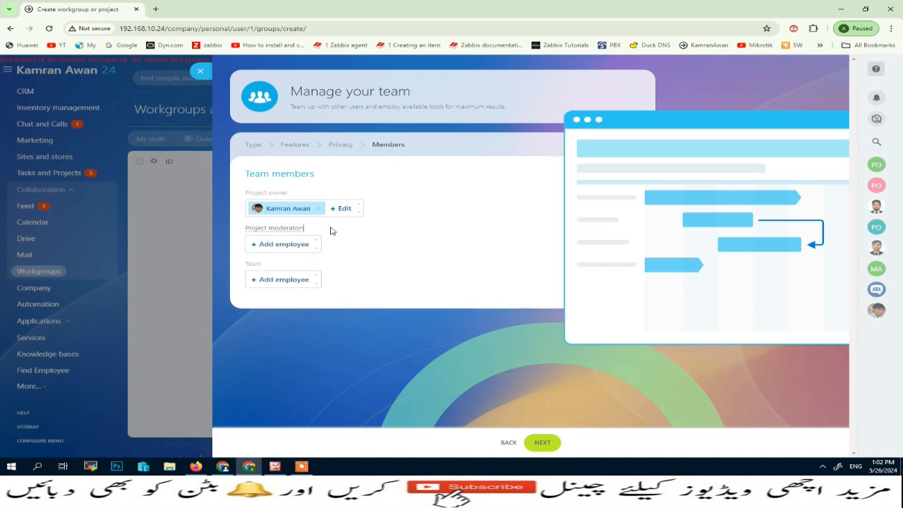
click(290, 228)
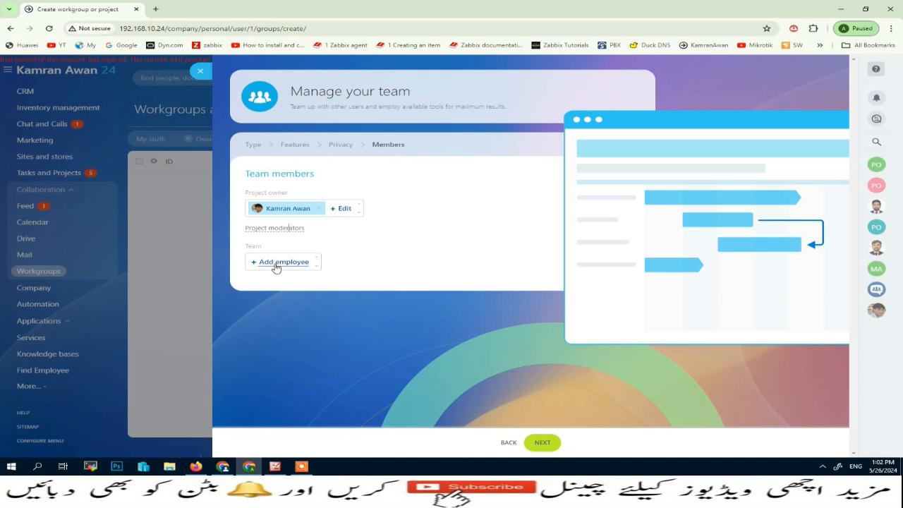
click(280, 261)
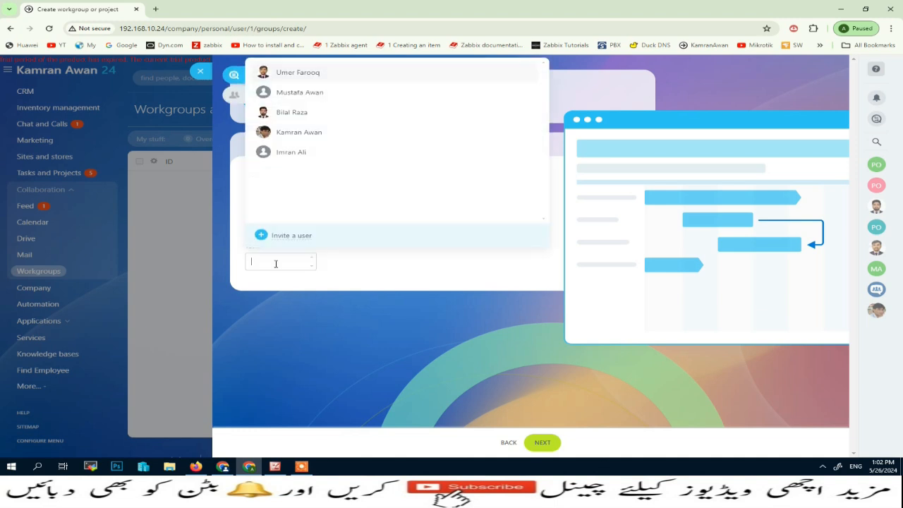
click(299, 74)
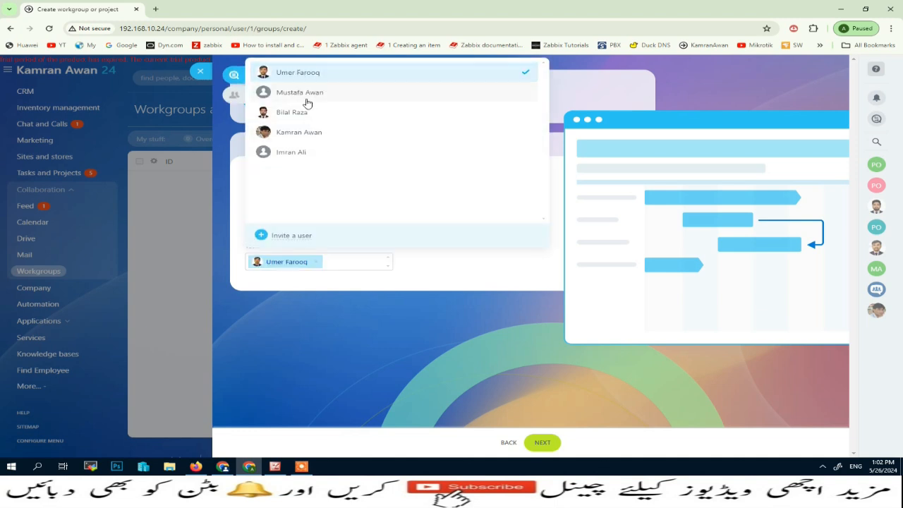
click(303, 93)
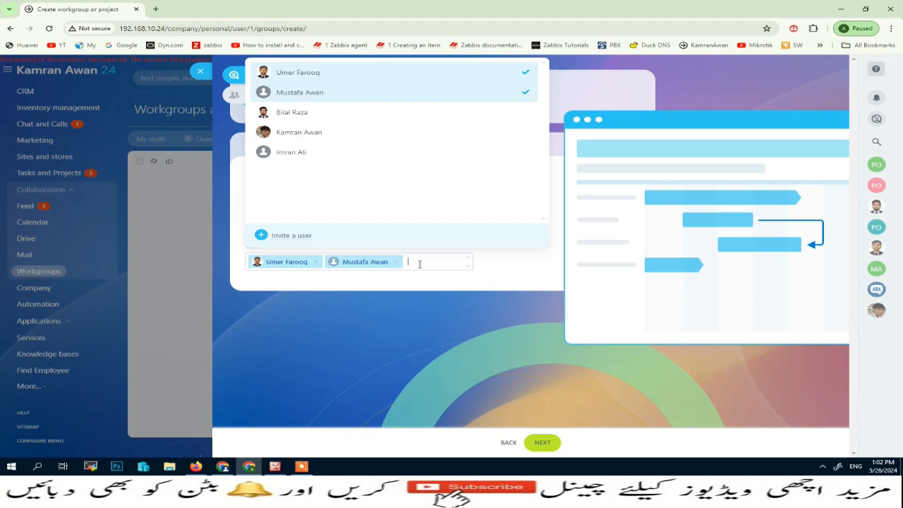
click(294, 237)
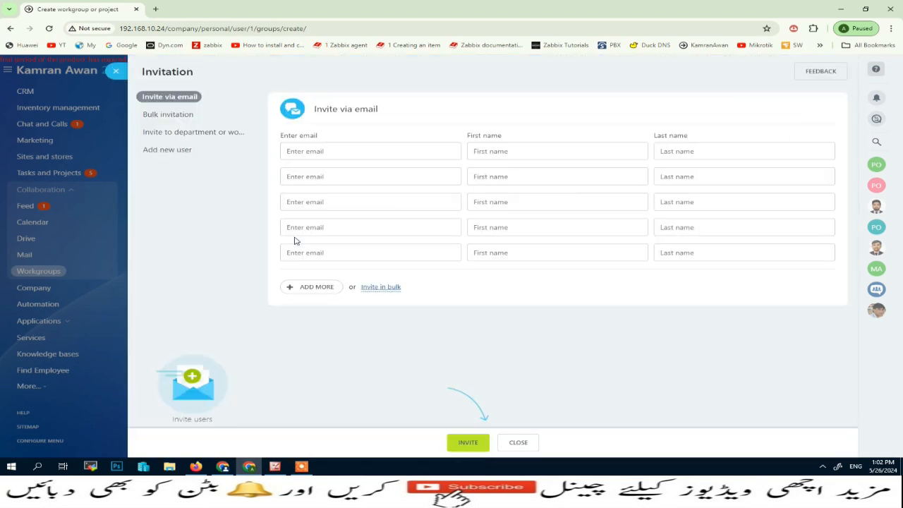
click(332, 152)
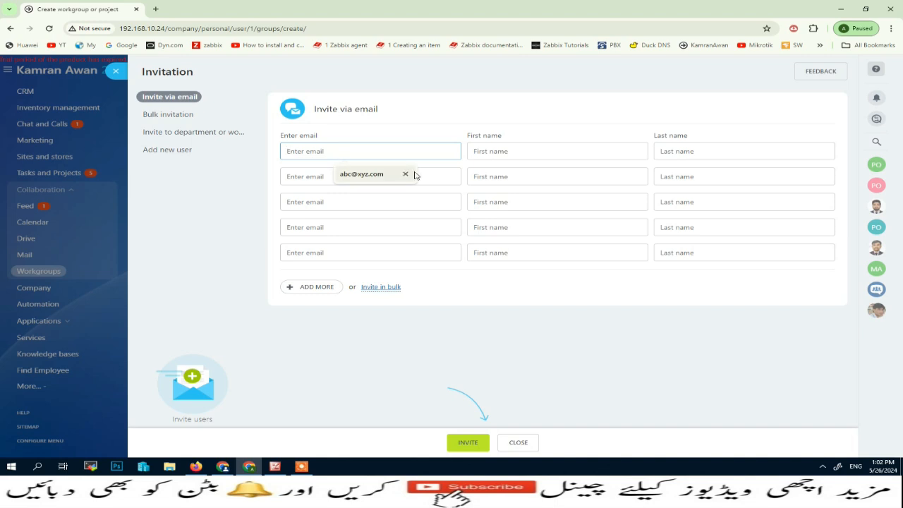
click(382, 178)
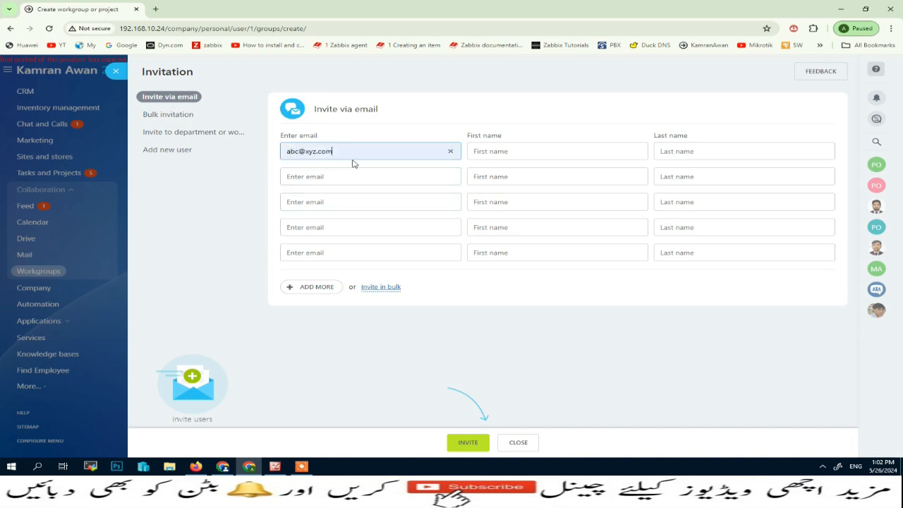
click(484, 155)
click(515, 442)
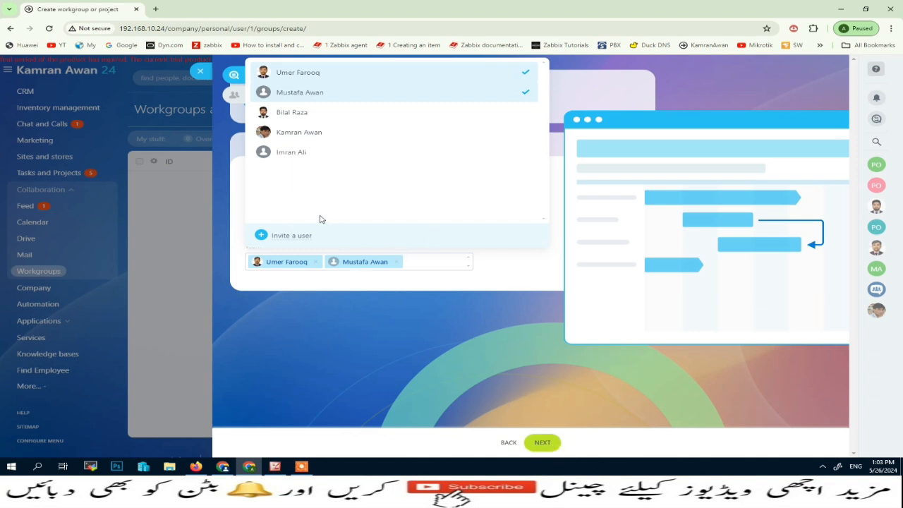
Finish creating the project and connect its shared folder to the Drive, dismissing the messenger window.
click(543, 444)
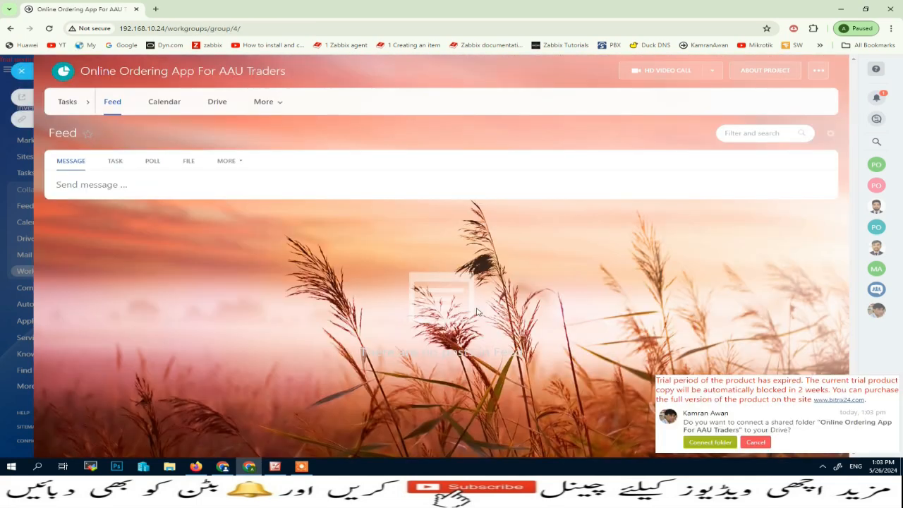
click(718, 445)
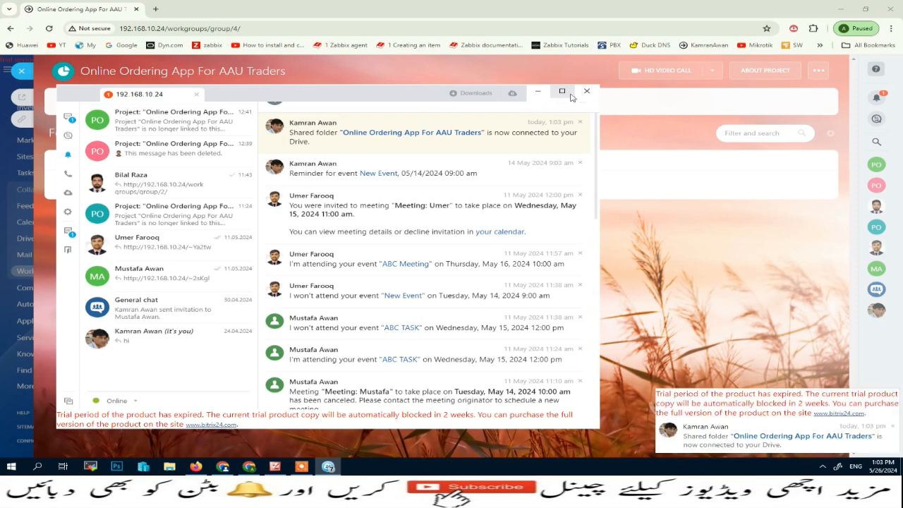
click(586, 90)
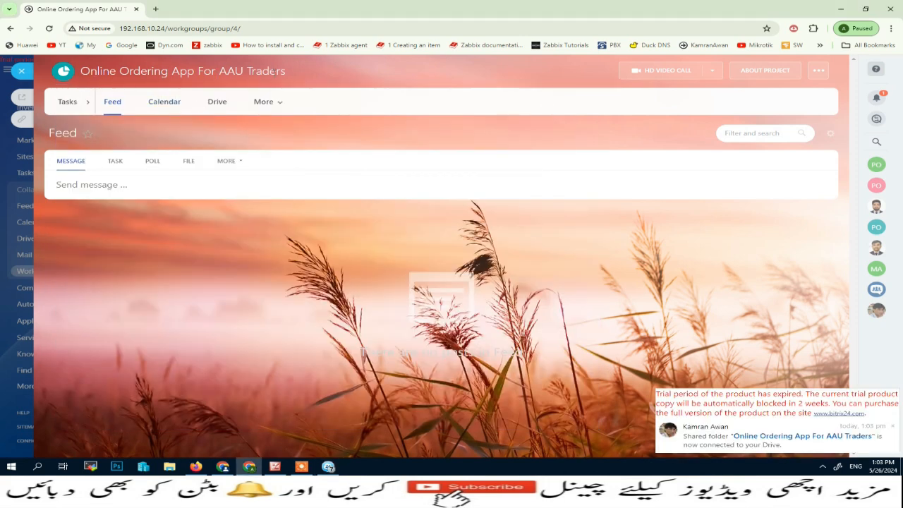
View the new project's task list and return to the workgroups overview.
click(68, 102)
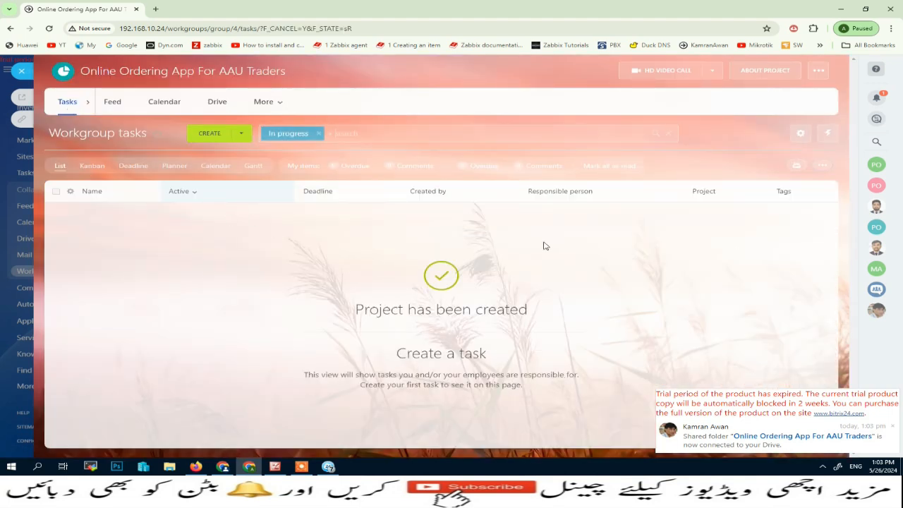
click(17, 71)
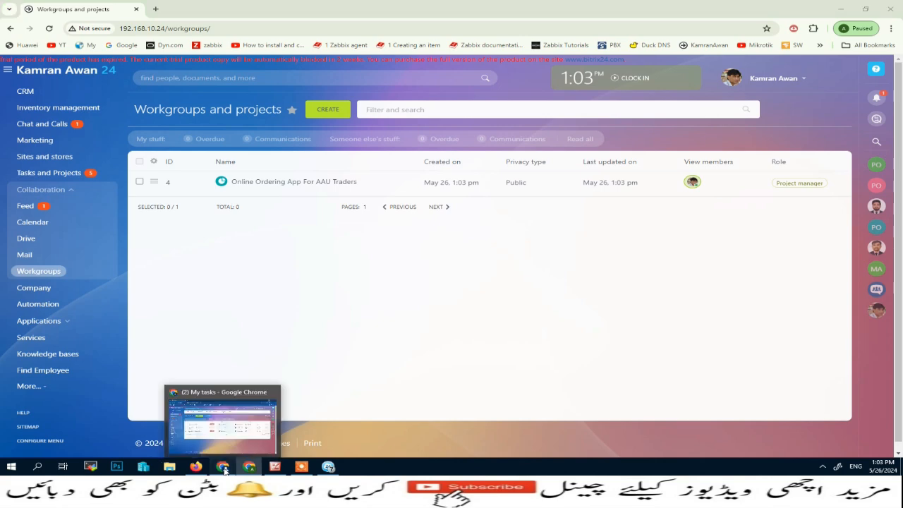
Switch to the other Chrome window, accept the invitation to Online Ordering App For AAU Traders and connect its shared folder to the Drive.
click(224, 416)
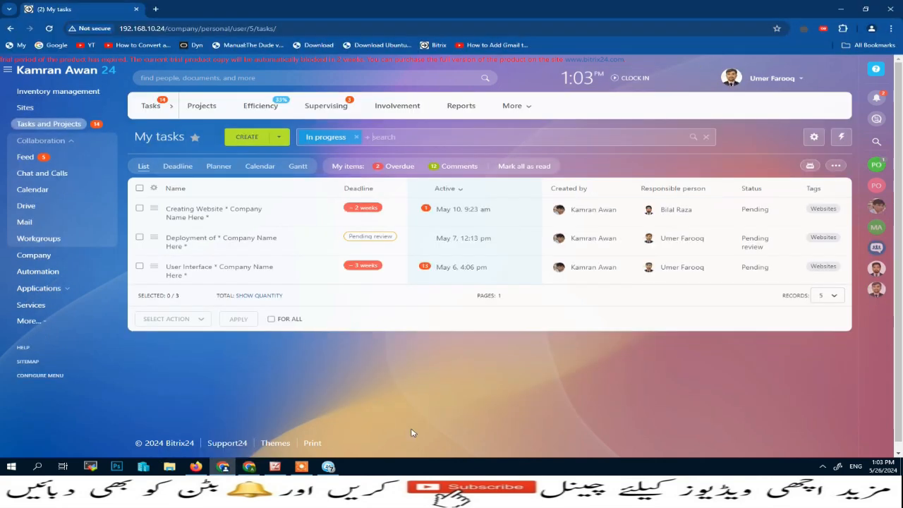
click(878, 100)
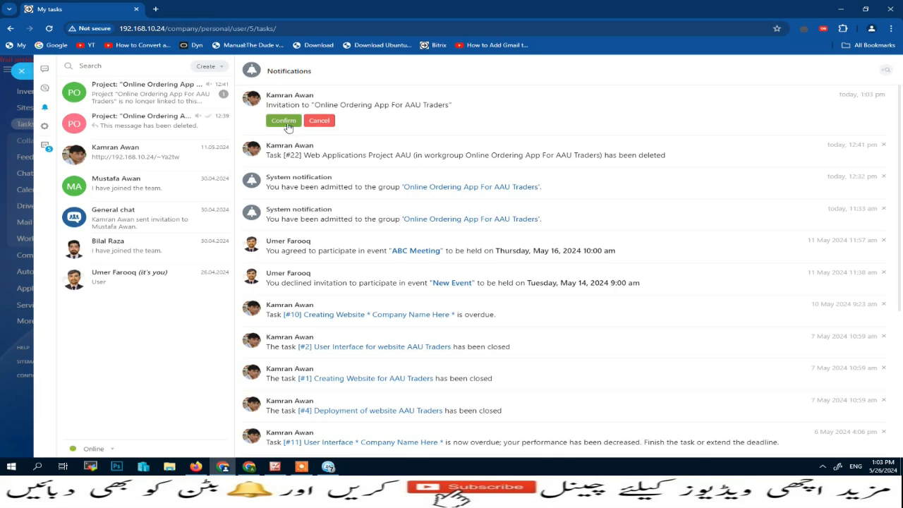
click(283, 121)
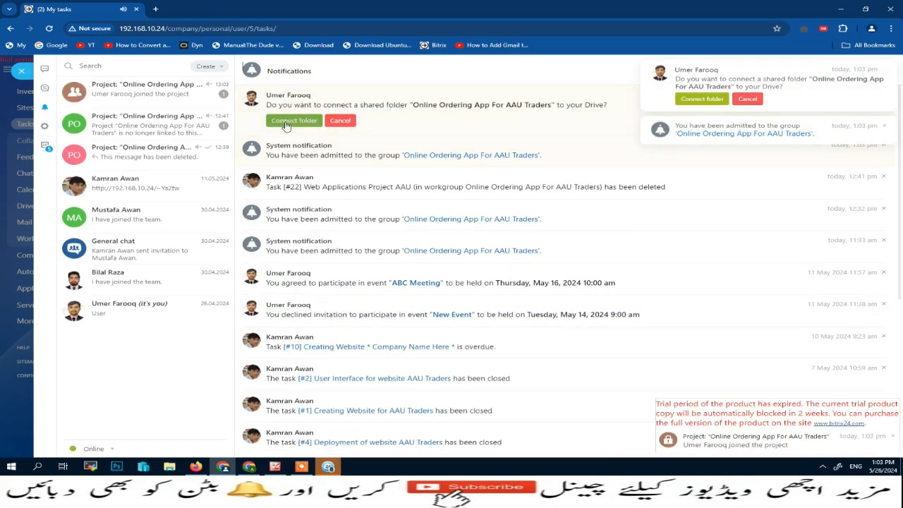
click(702, 99)
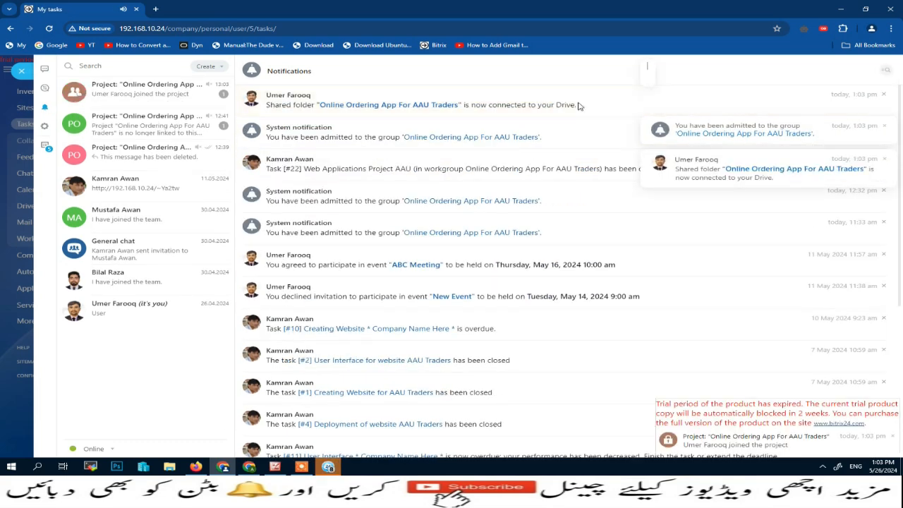
click(23, 73)
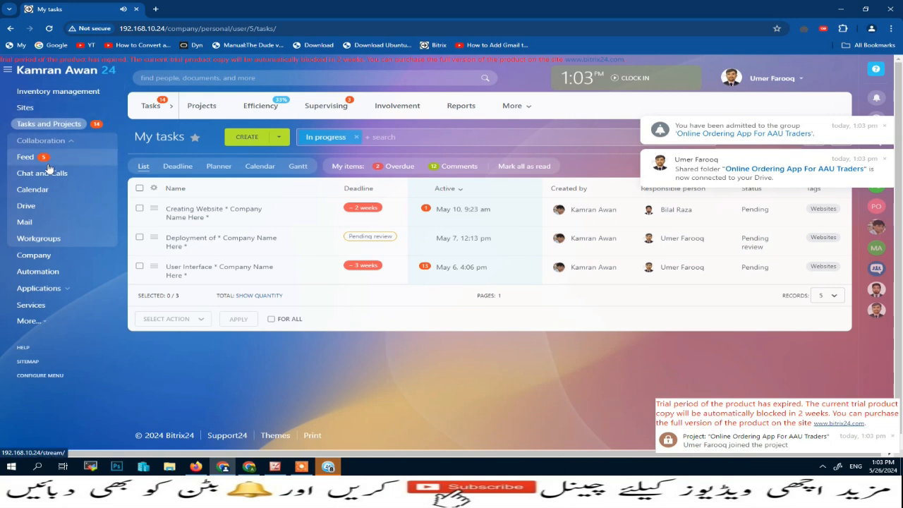
Look at the Online Ordering App For AAU Traders project from the workgroups list in this member's account.
click(42, 239)
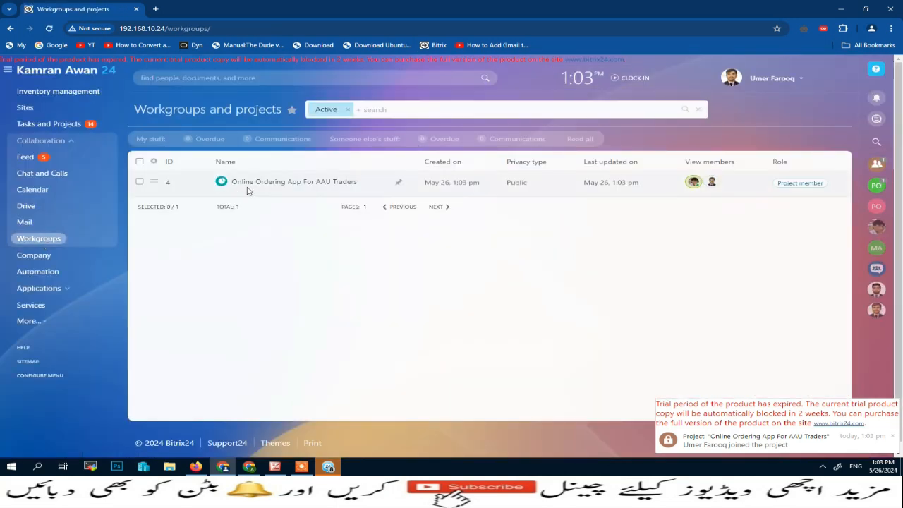
click(346, 184)
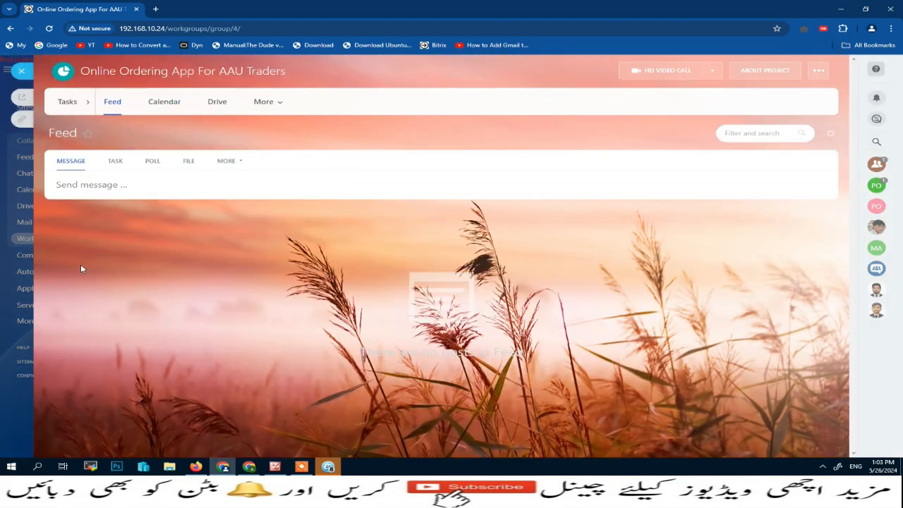
click(22, 72)
Switch to Firefox and view the project page in the invited member's account before the invitation is accepted.
click(196, 466)
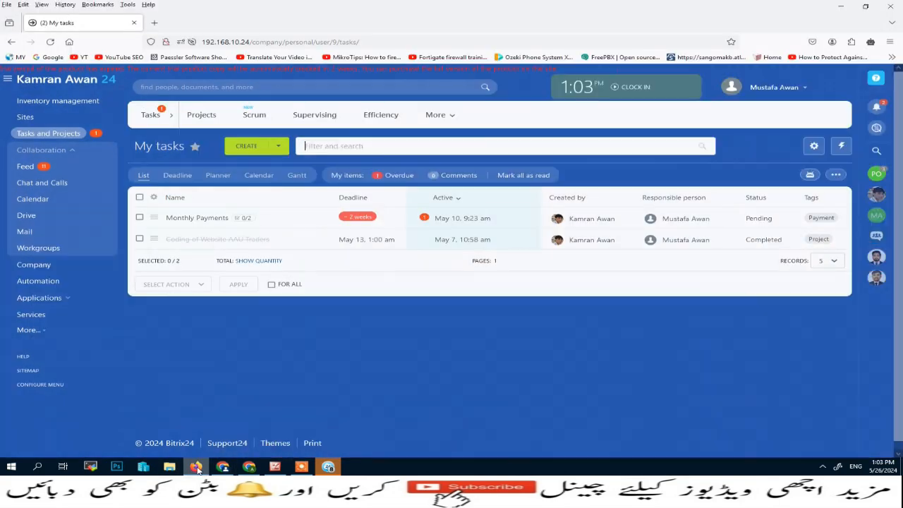
click(50, 253)
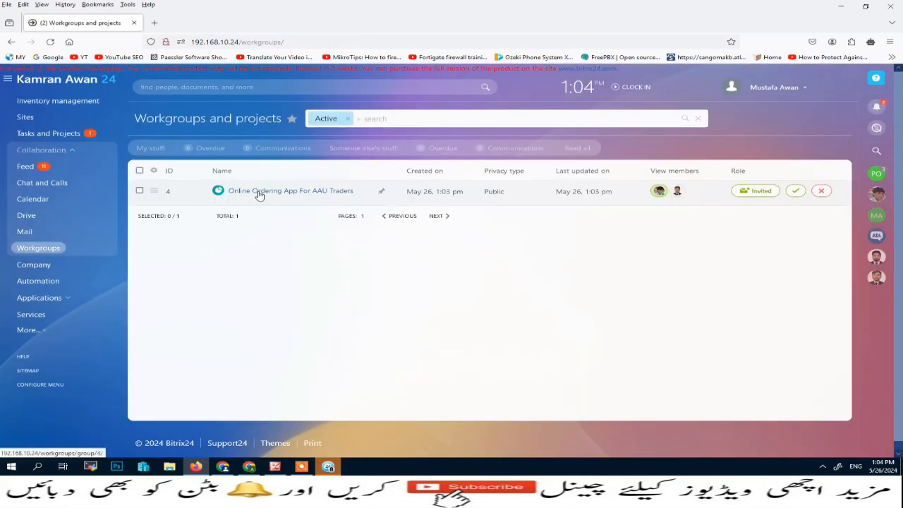
click(258, 189)
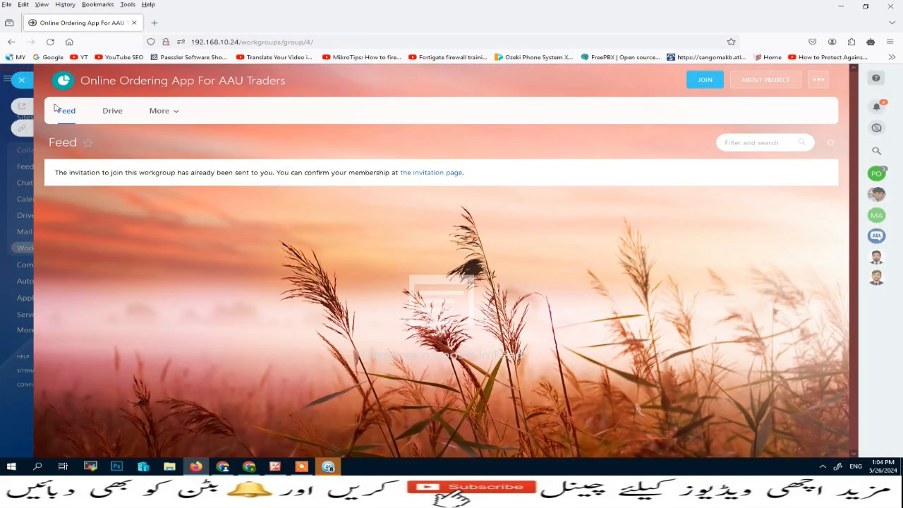
click(21, 80)
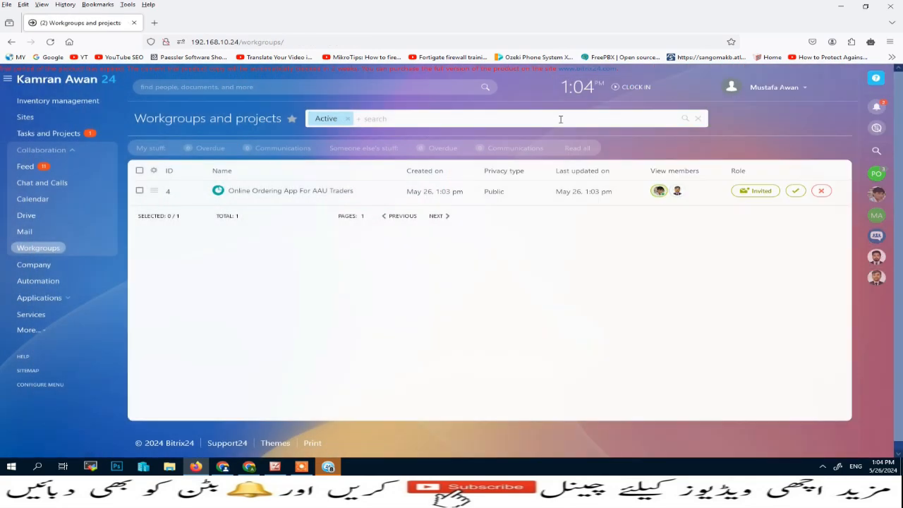
Accept the project invitation from the notifications and connect the shared folder to this member's Drive, dismissing the duplicate prompt.
click(880, 113)
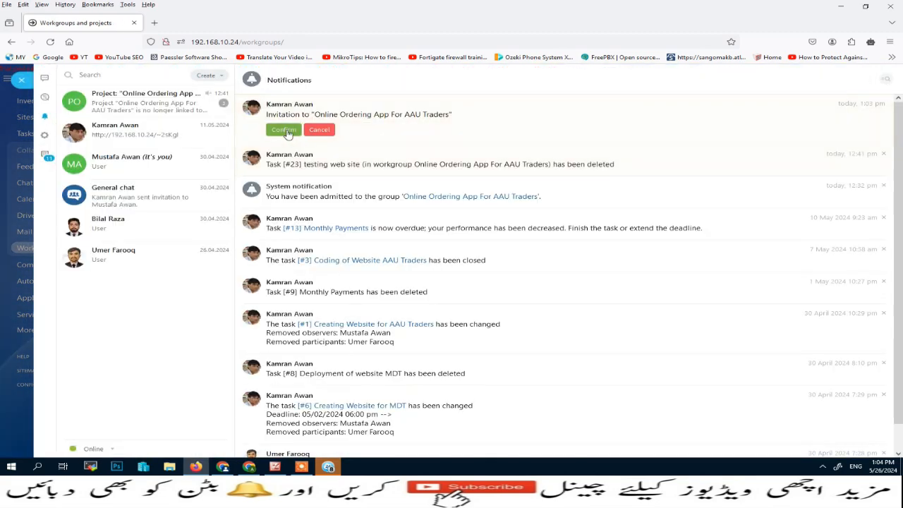
click(288, 134)
click(288, 132)
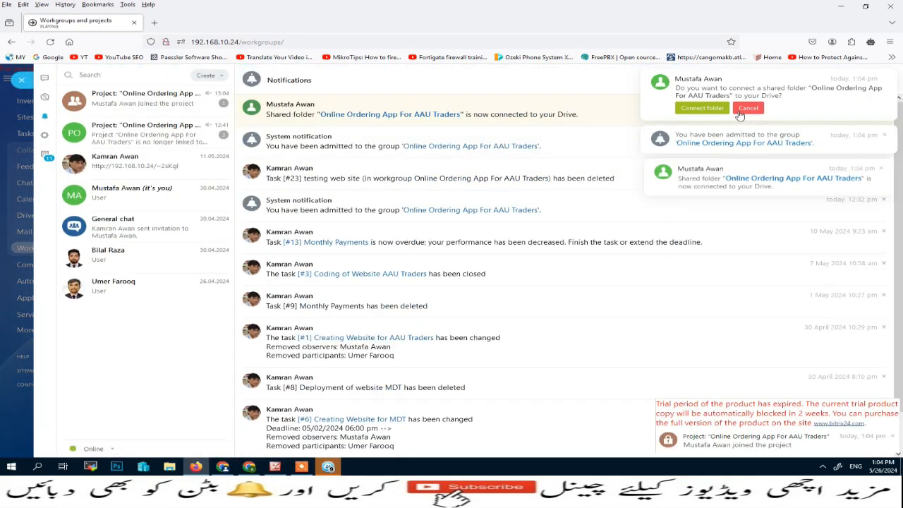
click(746, 109)
click(21, 80)
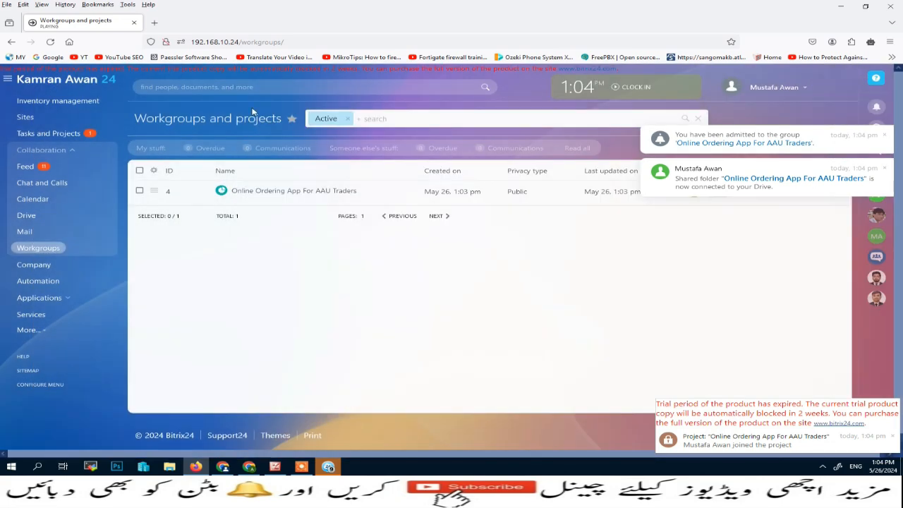
Check the tools available on the project page as a confirmed member and return to the workgroups list.
click(261, 192)
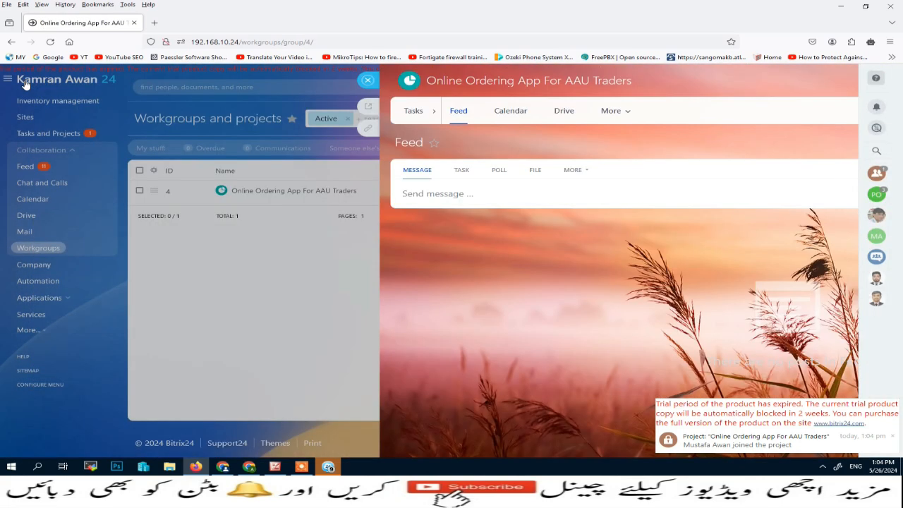
click(25, 82)
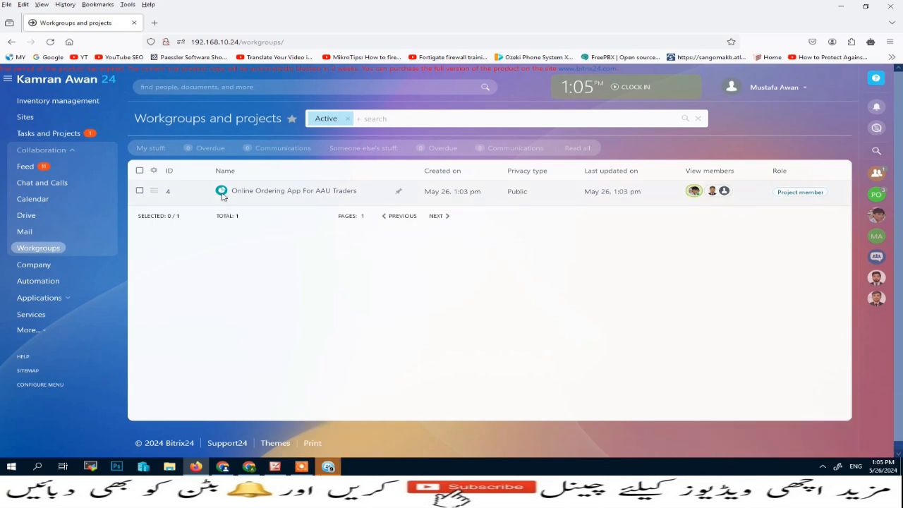
Reopen the project and examine its feed's task form, including the additional options, without sending a task.
click(140, 191)
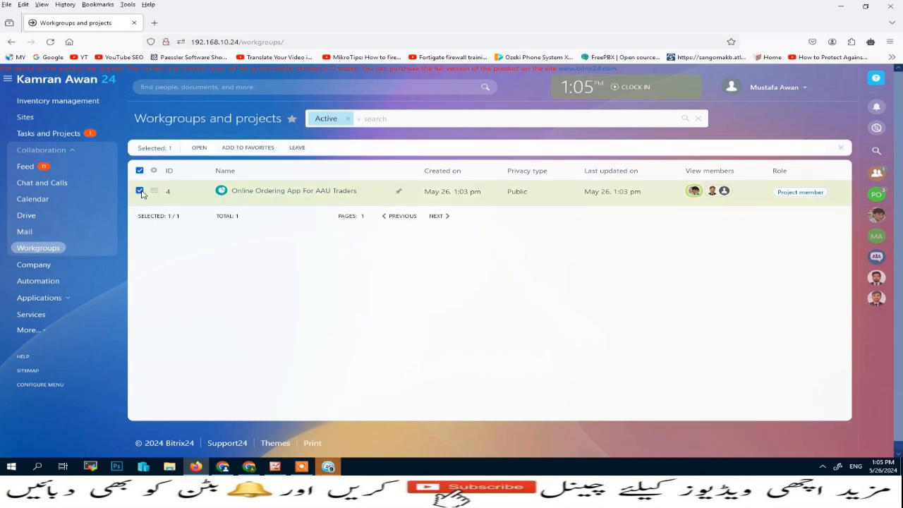
click(274, 195)
click(114, 171)
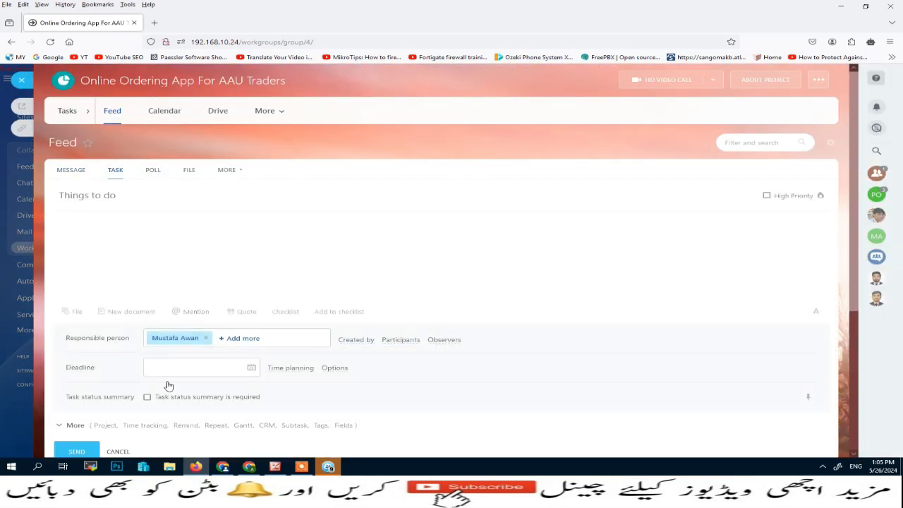
scroll(168, 386, down, 3)
click(75, 241)
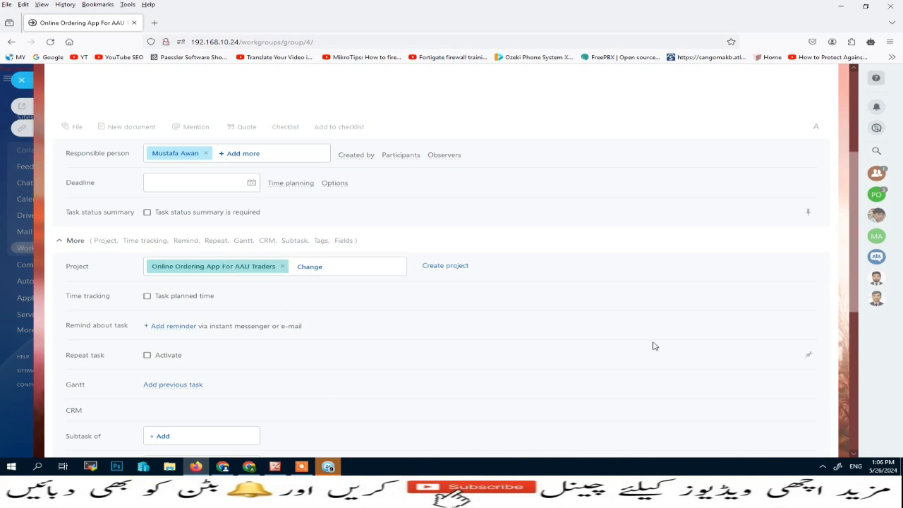
scroll(336, 333, up, 3)
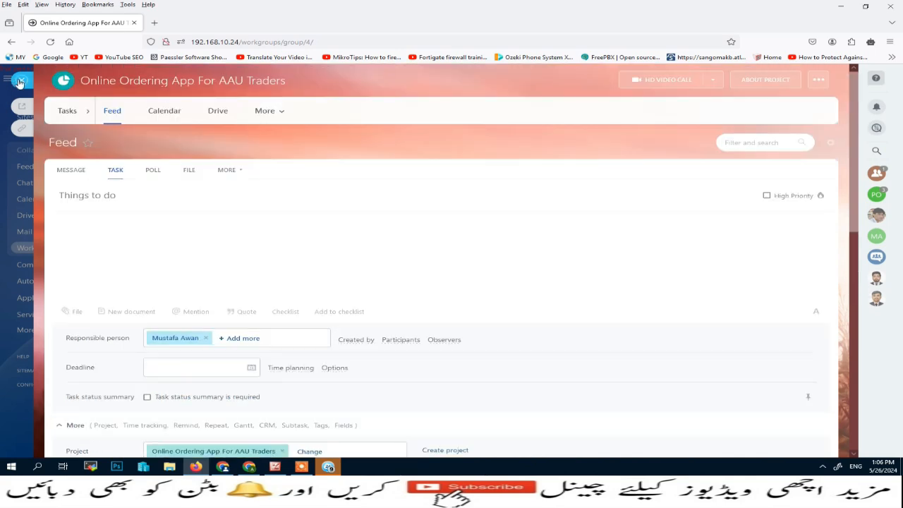
click(19, 82)
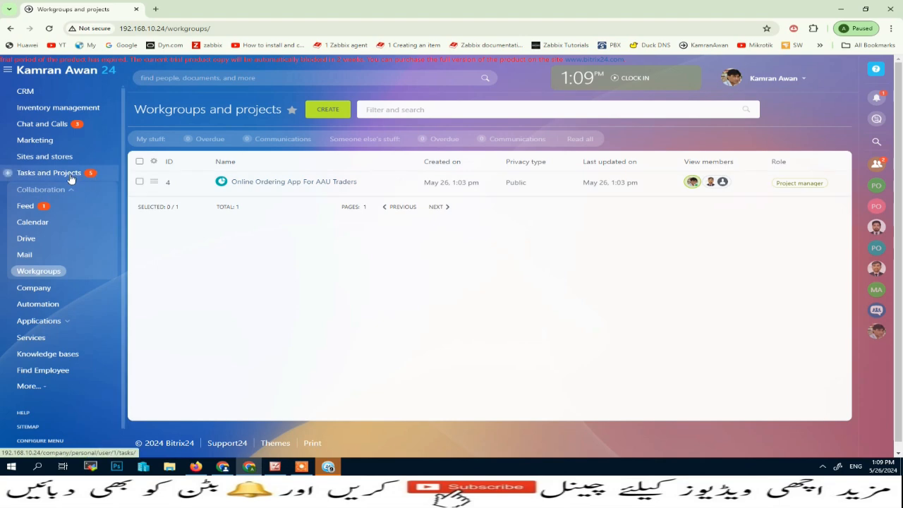
View the templates available for creating a task in the project manager's My tasks list.
click(43, 175)
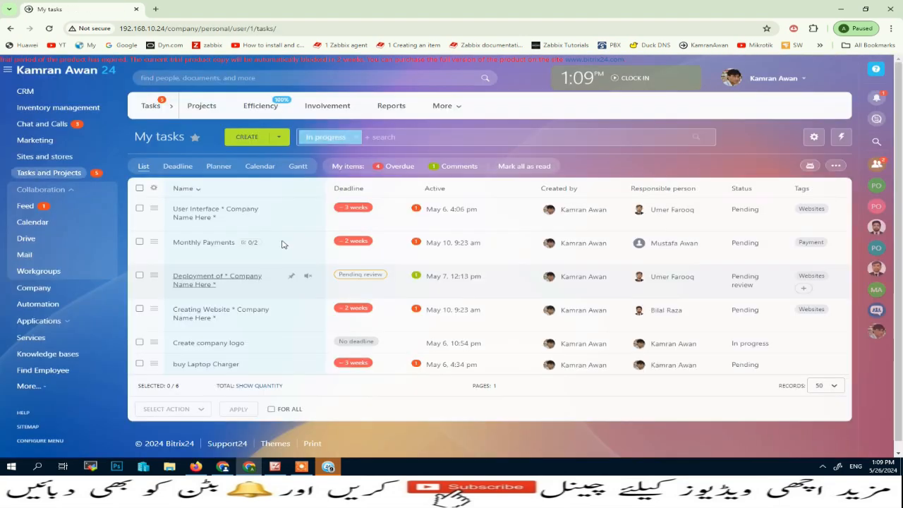
click(283, 141)
mouse_move(273, 184)
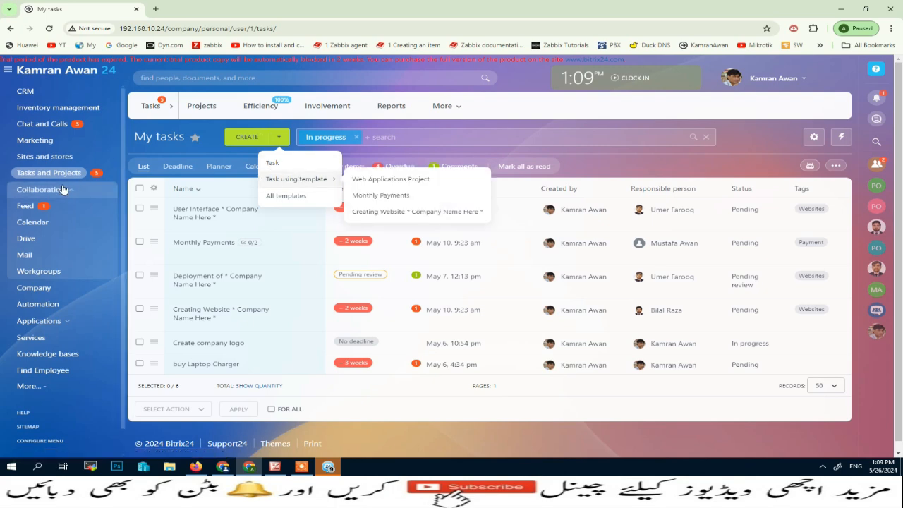
Start a new task in the Online Ordering App For AAU Traders project using the Web Applications Project template.
click(28, 270)
click(337, 183)
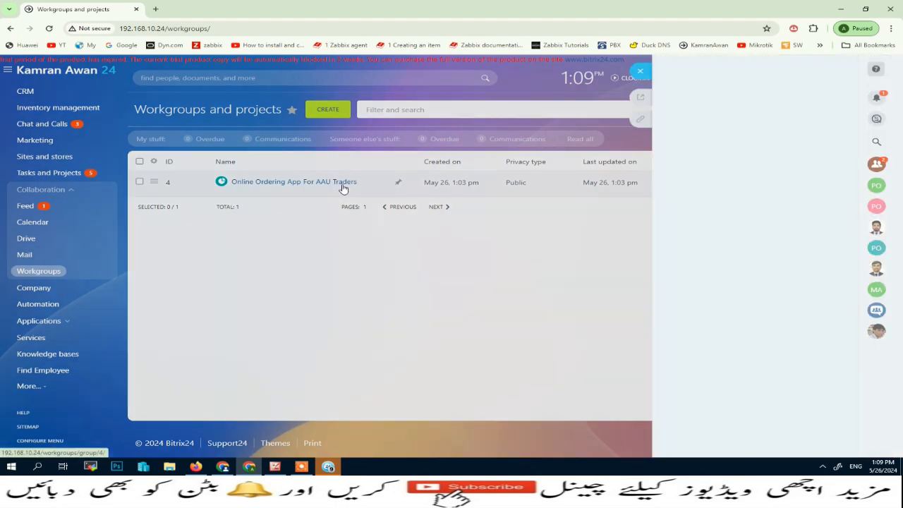
click(65, 102)
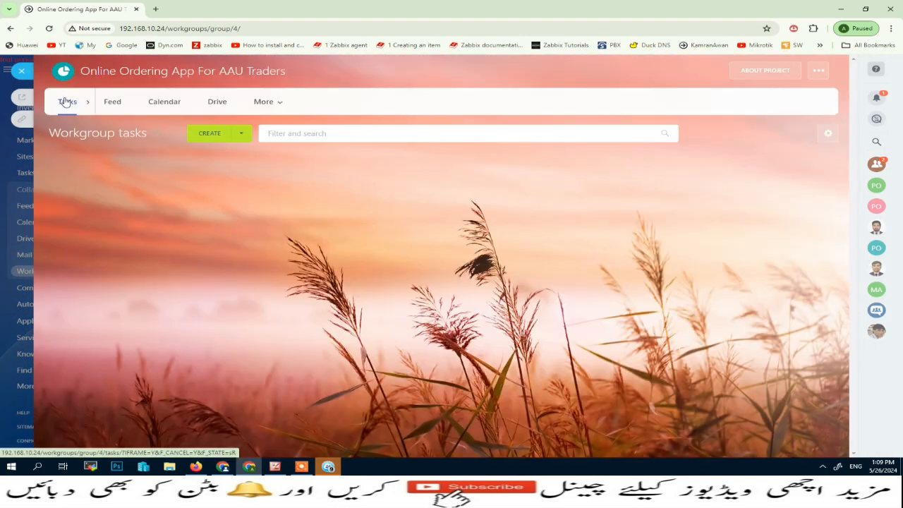
click(242, 134)
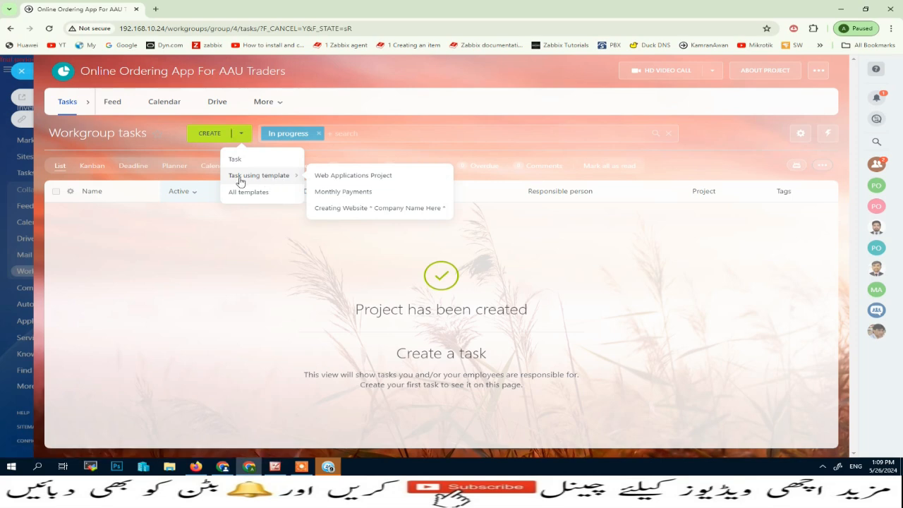
click(337, 177)
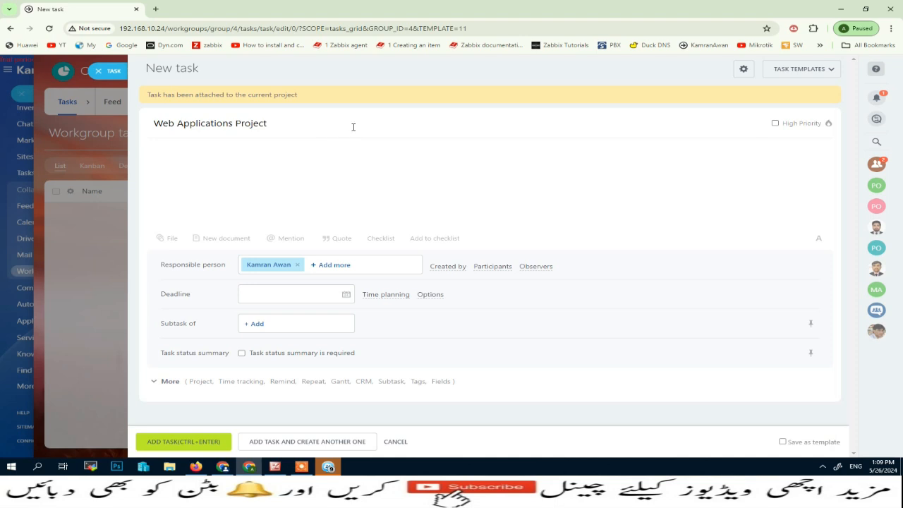
Append AAU to the task title so that it reads Web Applications Project AAU.
click(353, 127)
text(AA)
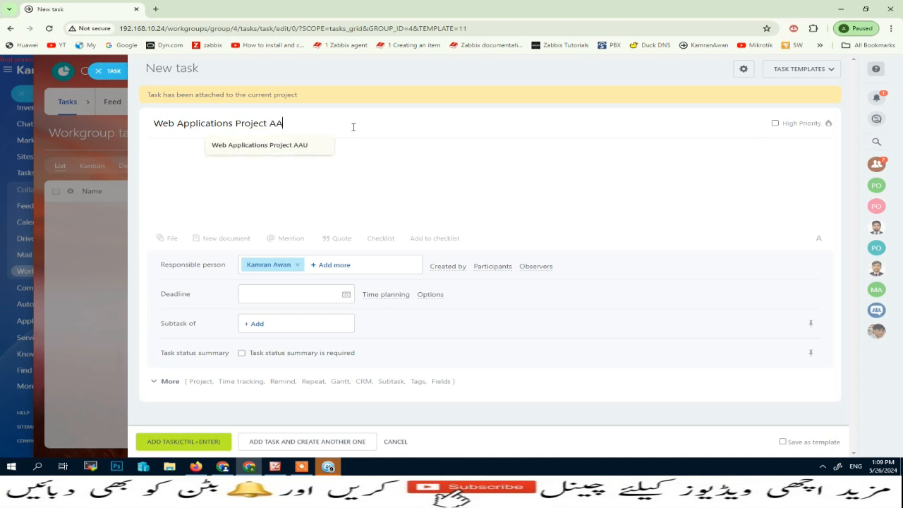
text(U)
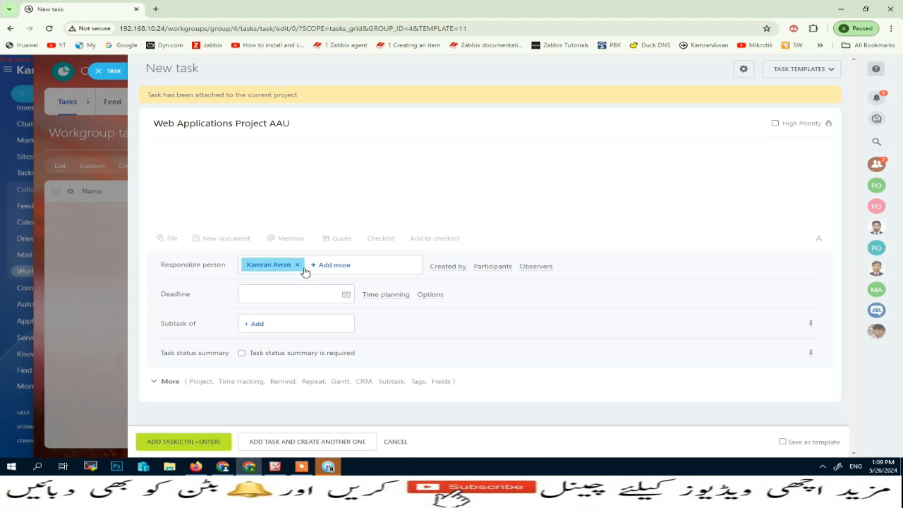
Set the task's deadline to 06/27/2024 06:00 pm.
click(328, 297)
click(345, 313)
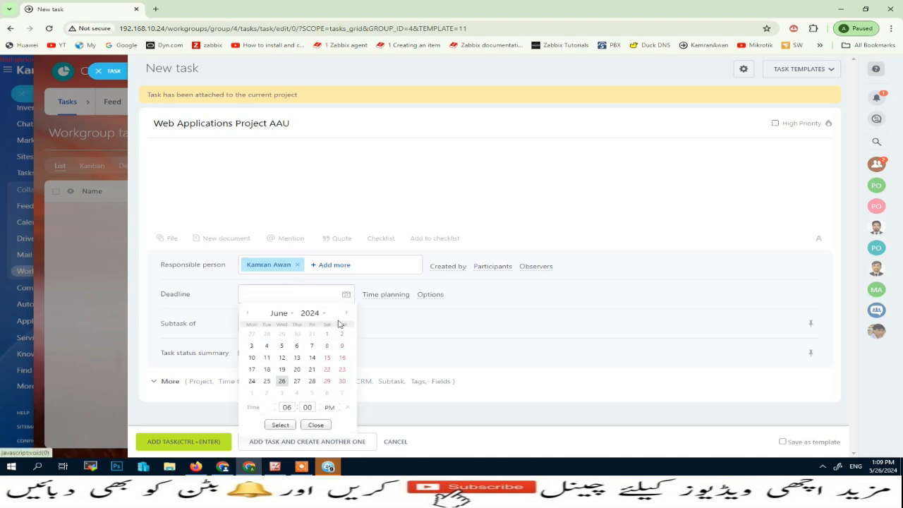
click(297, 381)
click(280, 425)
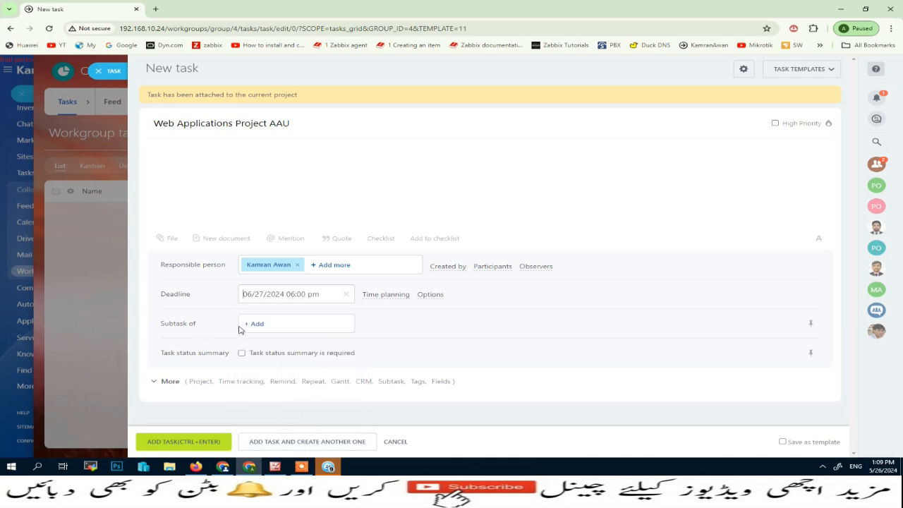
Review the additional options of the Web Applications Project AAU task and add the task to the project.
click(170, 381)
scroll(436, 288, down, 2)
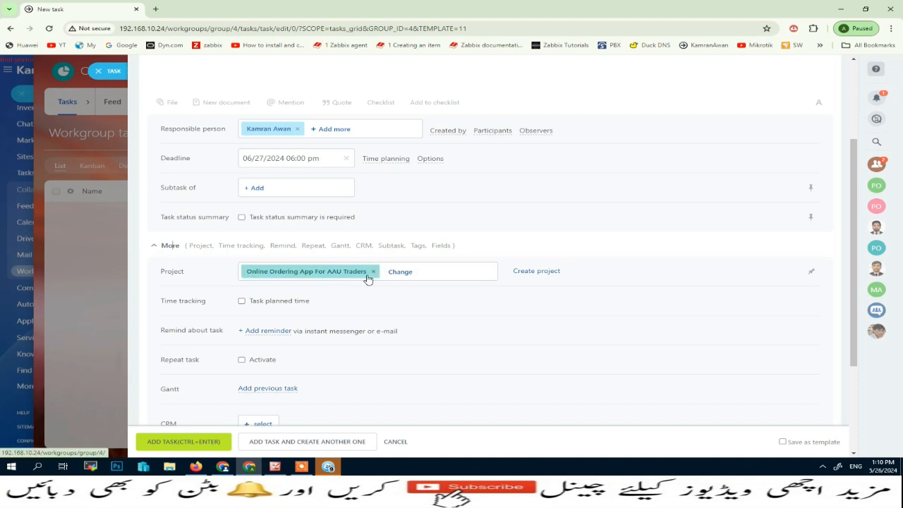
scroll(281, 298, down, 2)
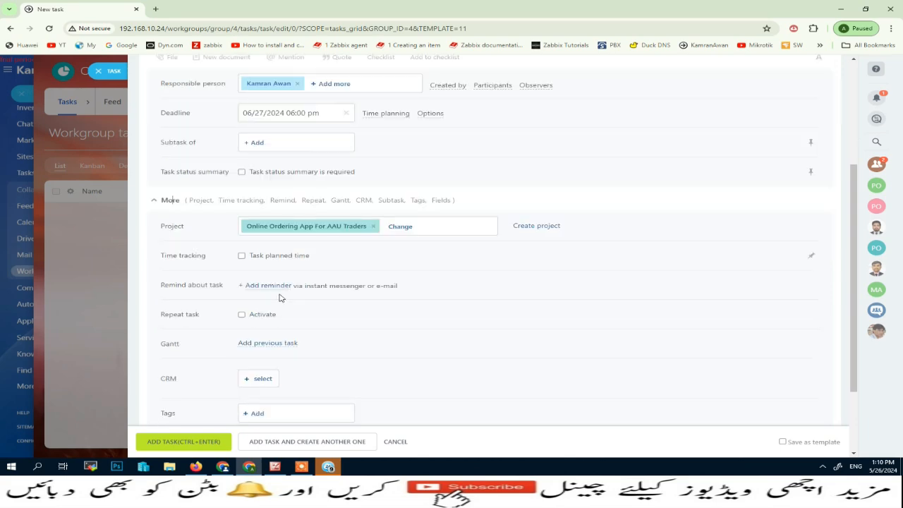
scroll(316, 389, up, 1)
scroll(316, 389, up, 1)
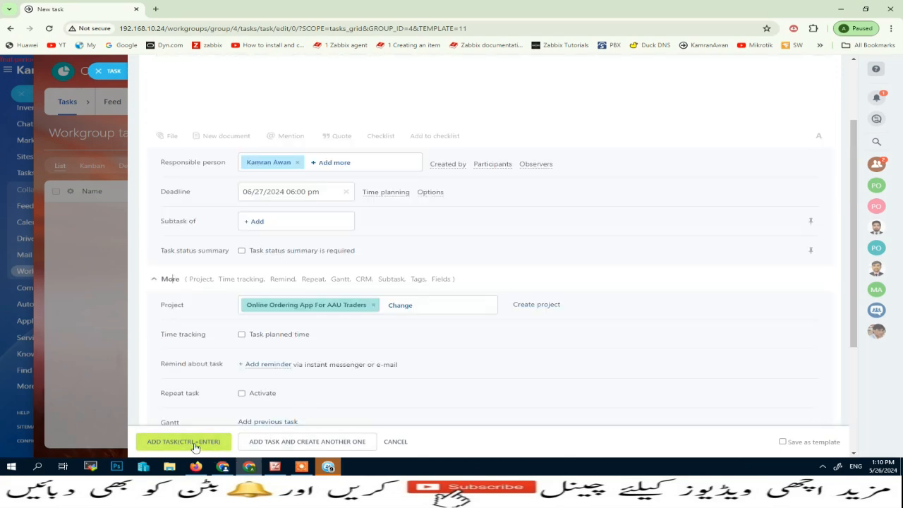
click(169, 441)
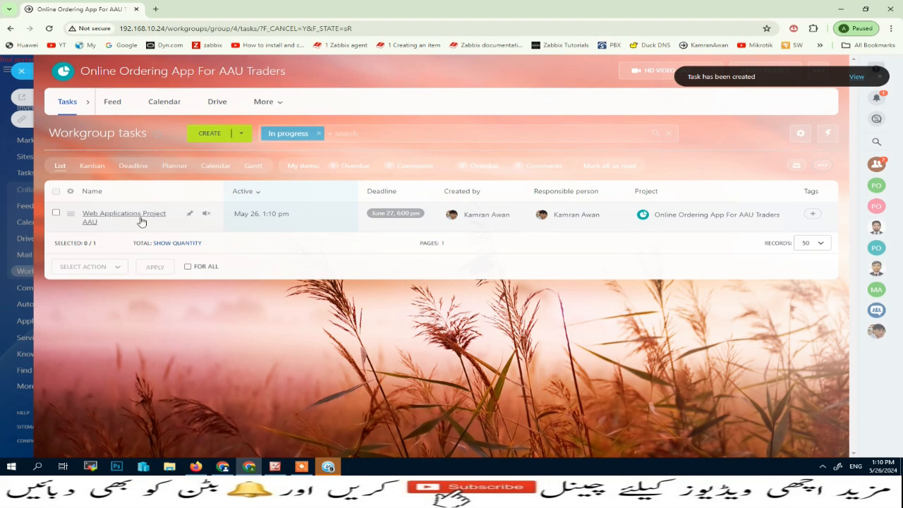
Set the project of the Web Applications Project AAU task to Online Ordering App For AAU Traders through a group action in My tasks.
click(22, 70)
click(57, 171)
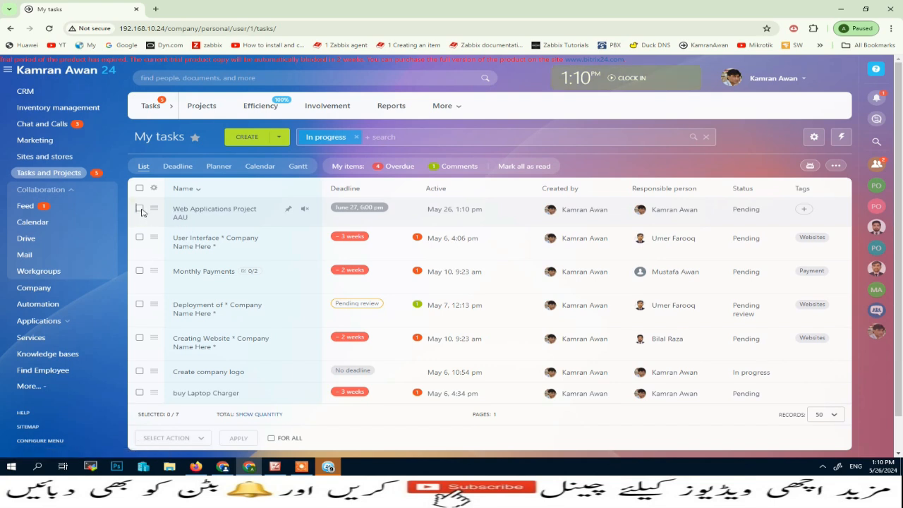
click(140, 209)
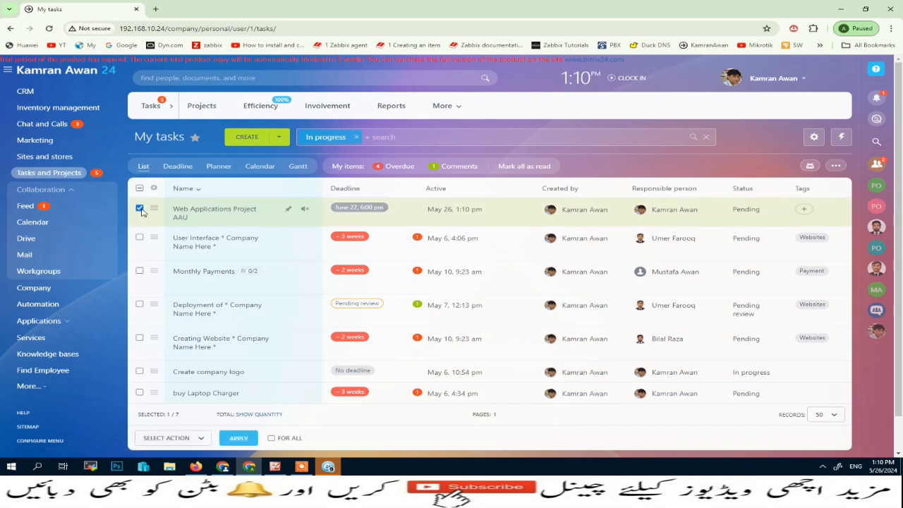
click(202, 438)
scroll(258, 388, down, 5)
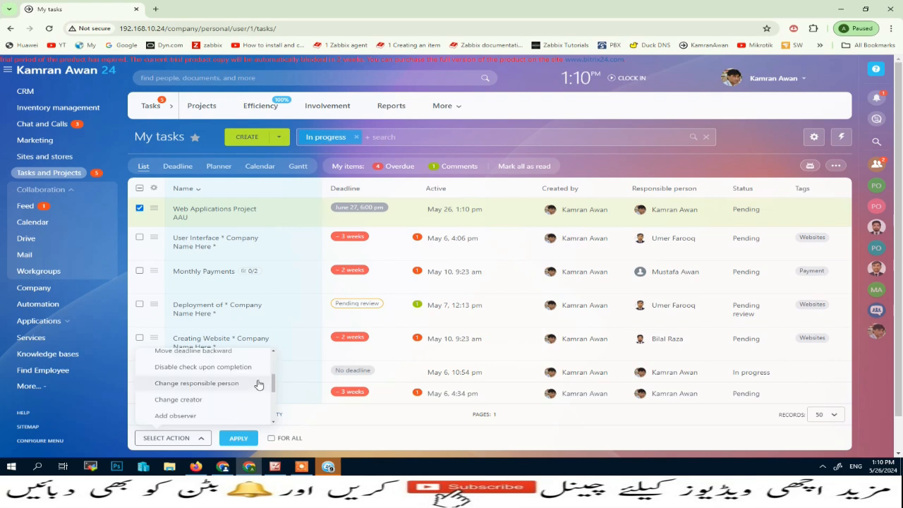
scroll(259, 384, down, 5)
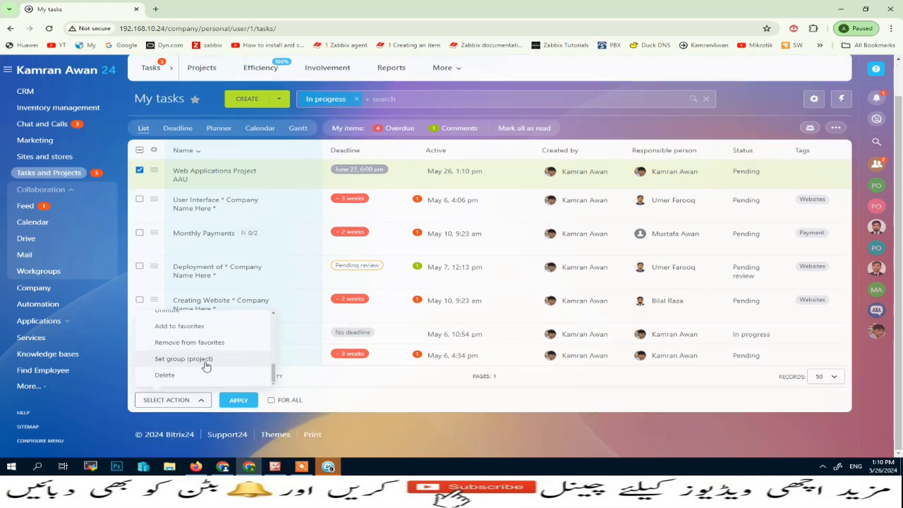
click(203, 363)
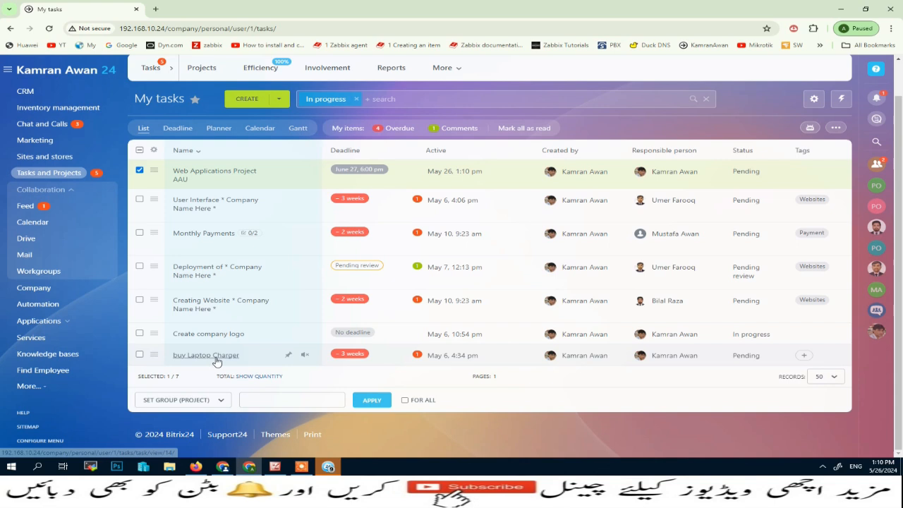
click(284, 400)
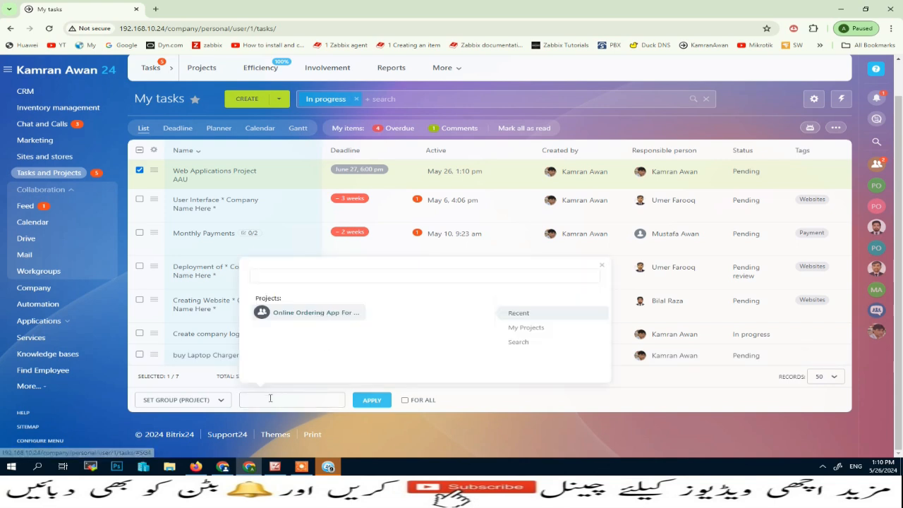
click(286, 318)
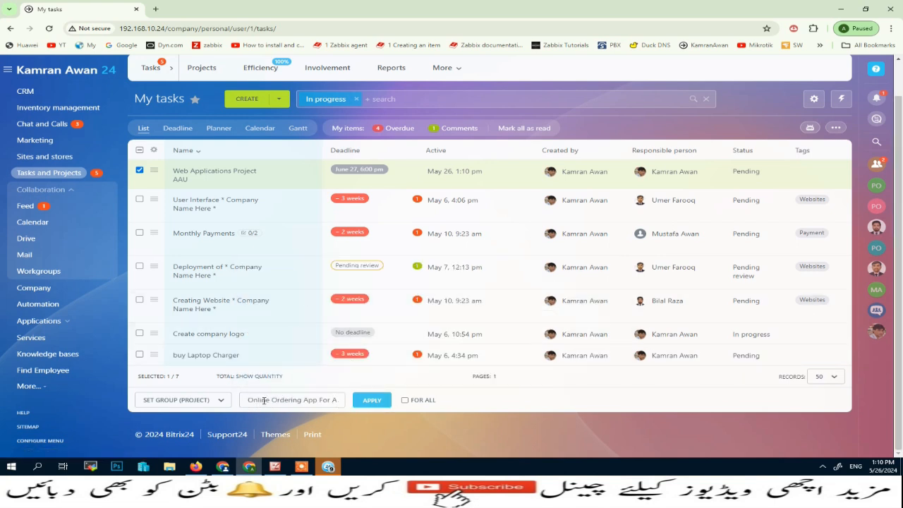
click(372, 400)
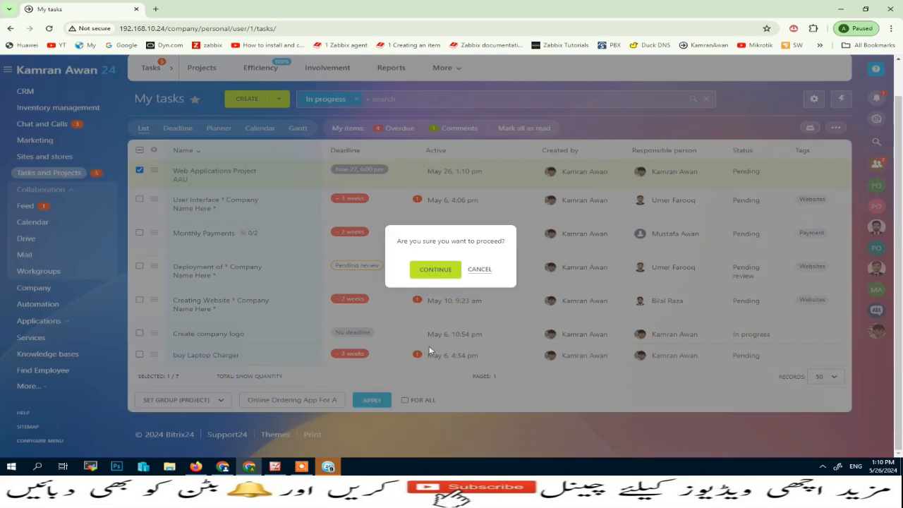
click(435, 270)
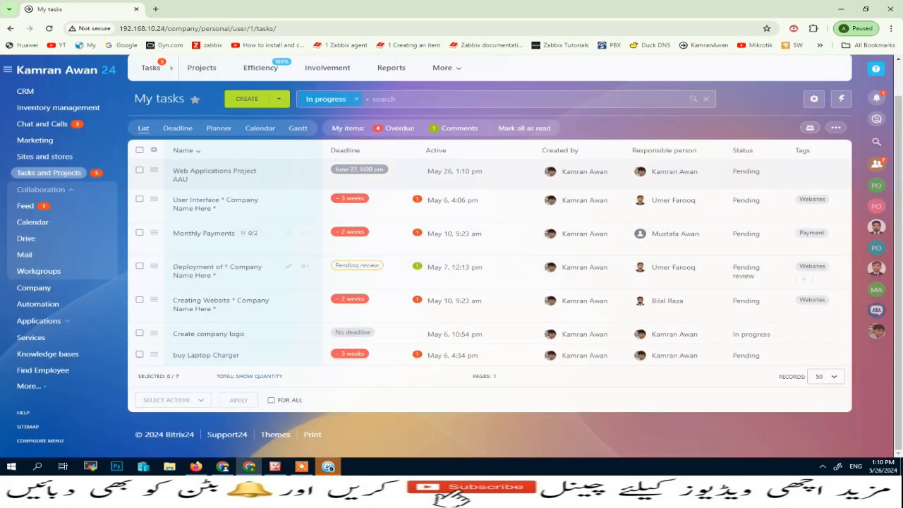
In the Online Ordering App For AAU Traders project's task list, create the tag "online app" on the Web Applications Project AAU task.
click(39, 270)
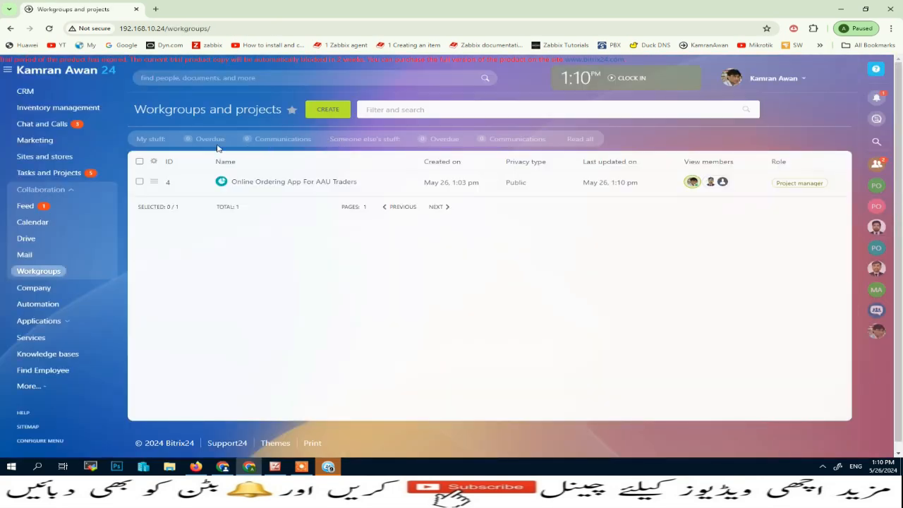
click(283, 182)
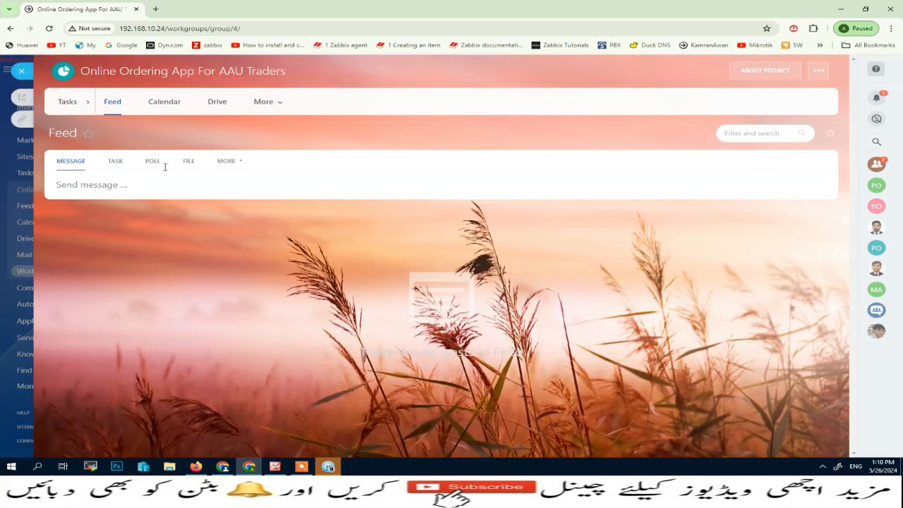
click(62, 102)
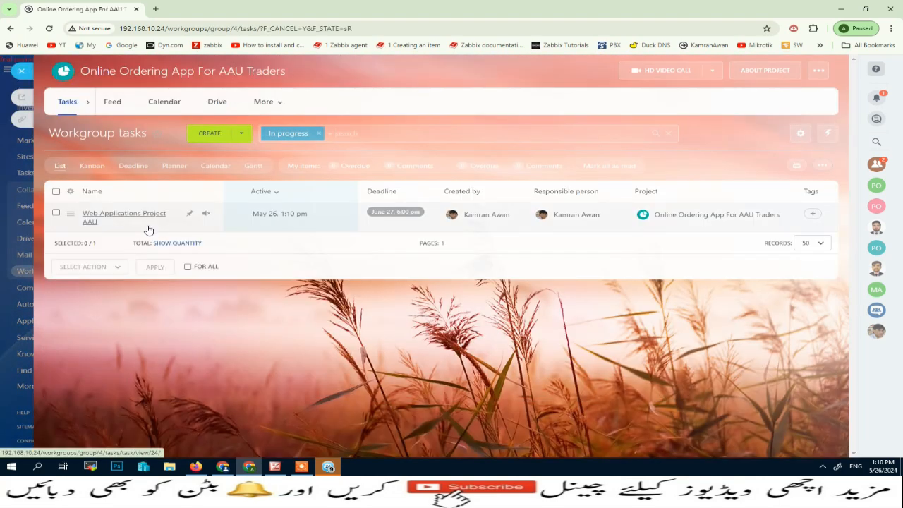
click(812, 215)
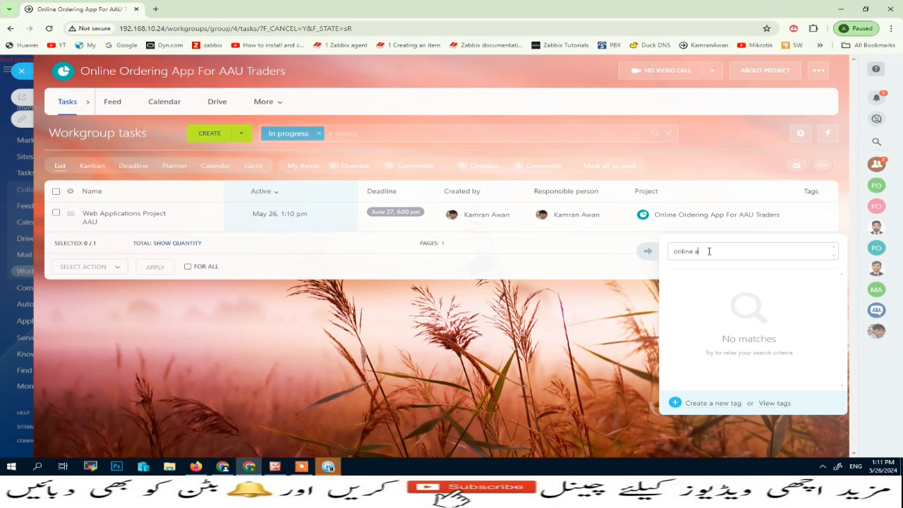
click(718, 405)
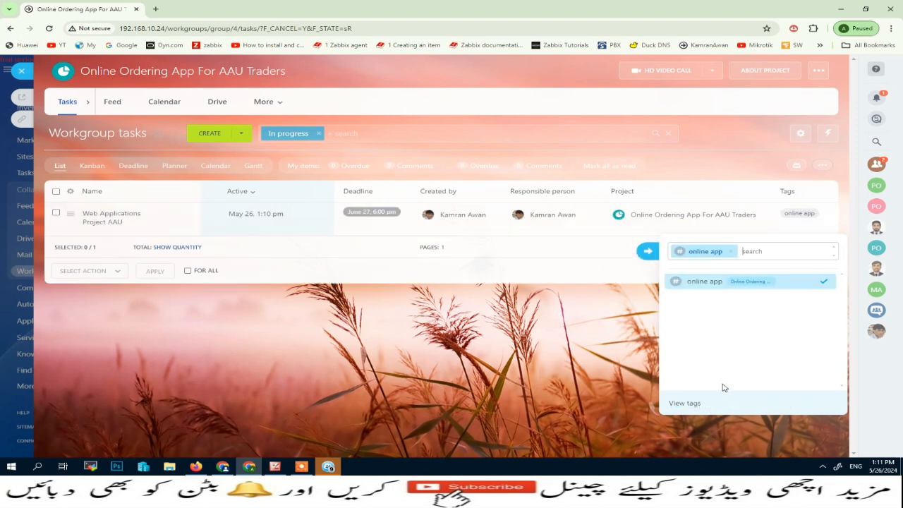
click(648, 251)
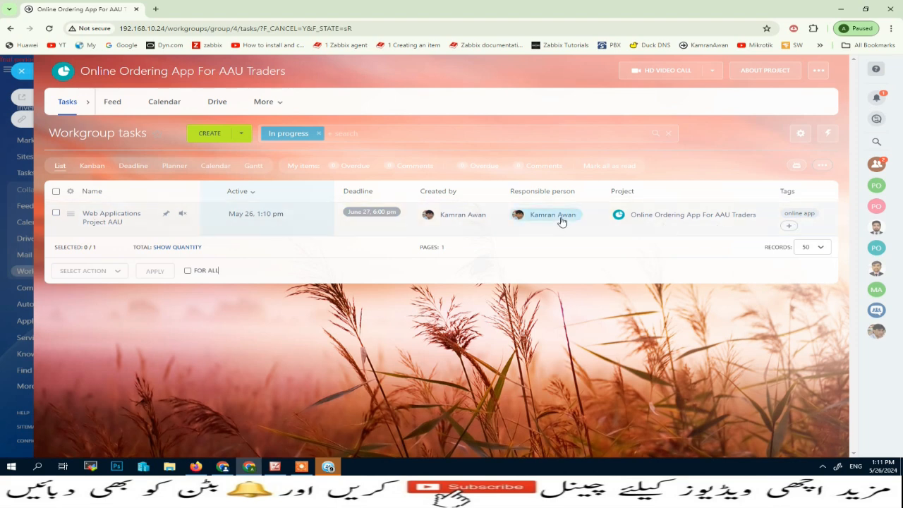
Change the Web Applications Project AAU task's responsible person to the third user offered, save the changes and start the task.
click(57, 214)
click(101, 218)
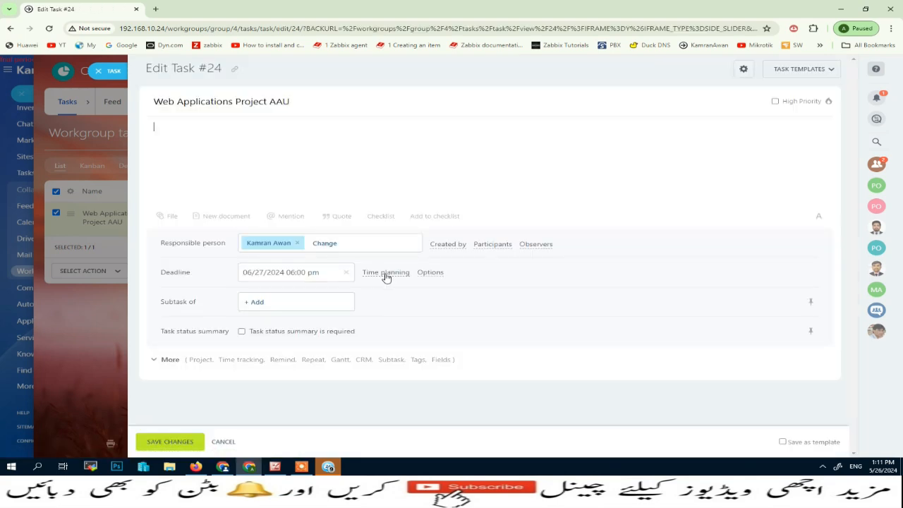
click(321, 243)
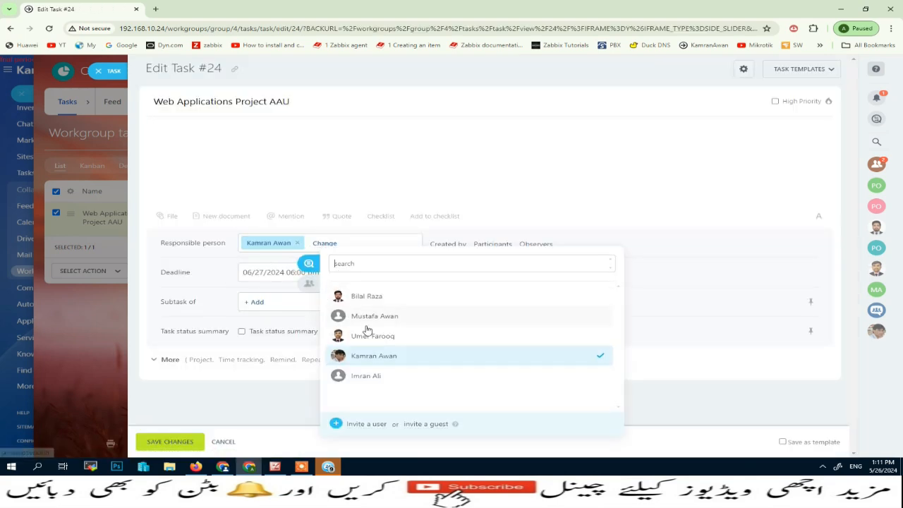
click(364, 338)
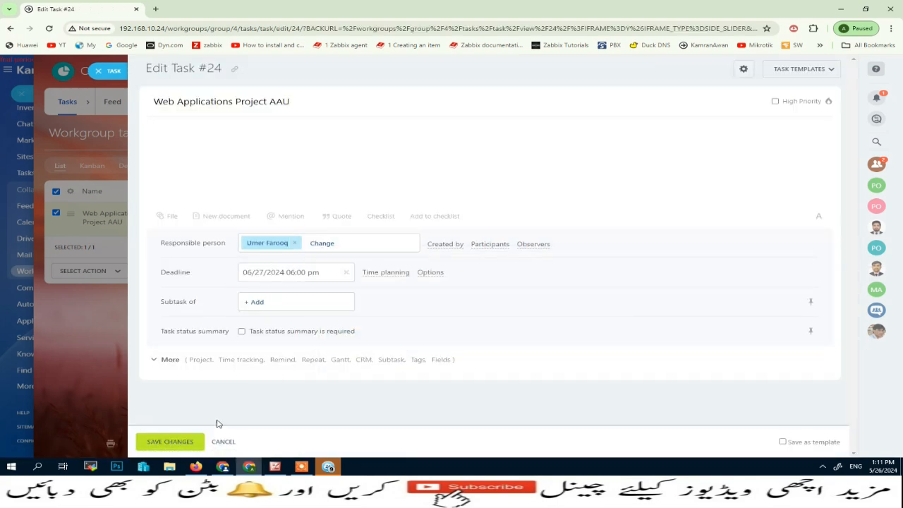
click(186, 441)
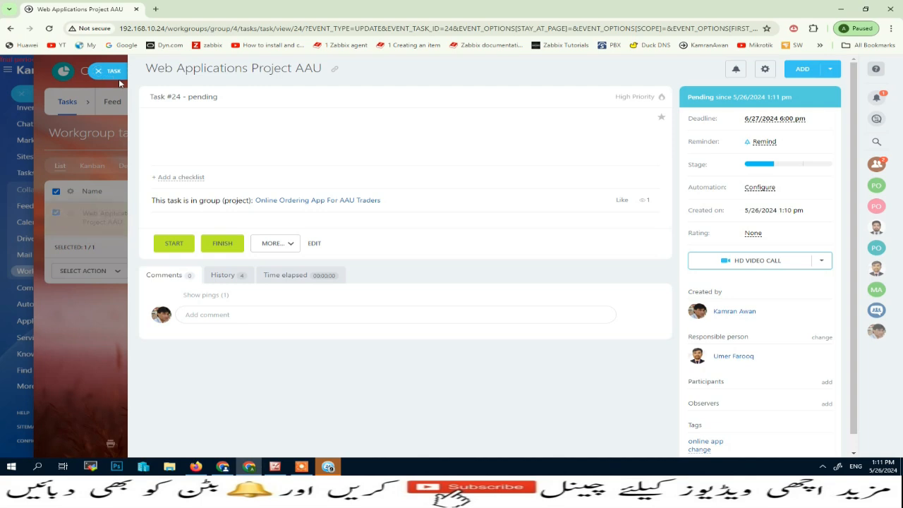
click(174, 243)
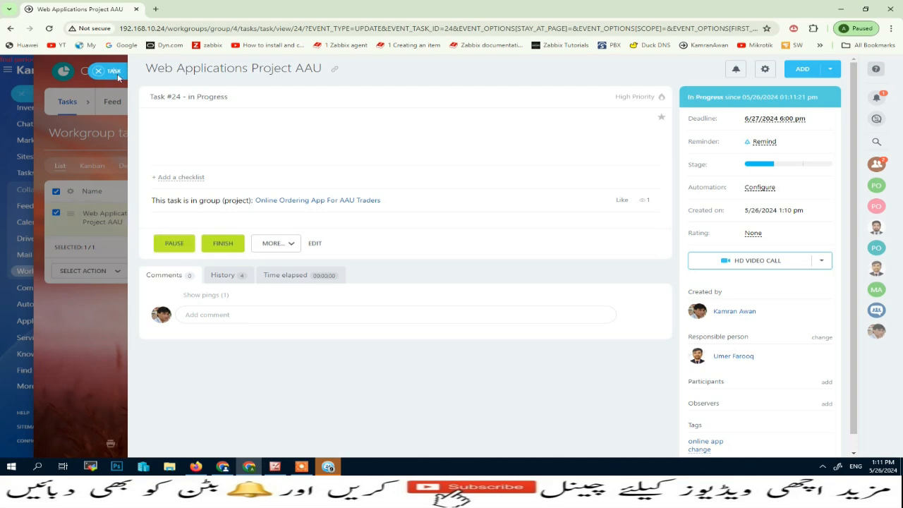
click(98, 70)
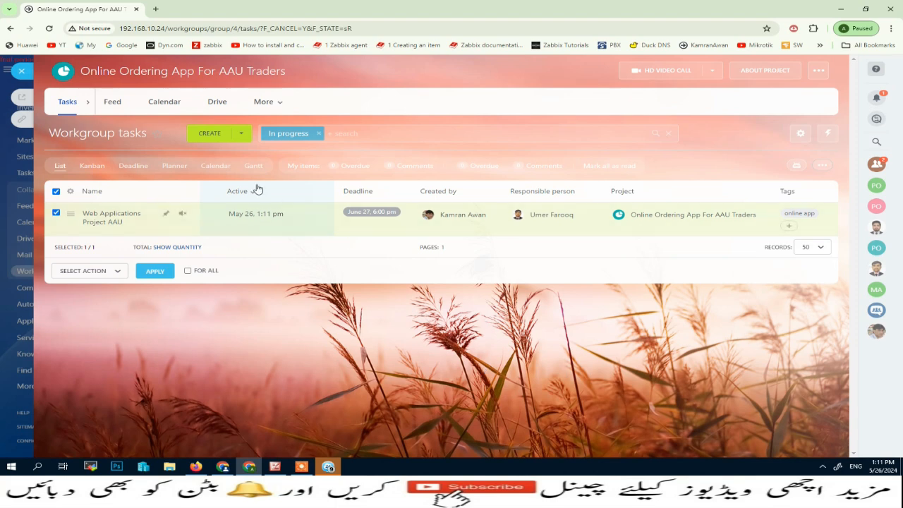
Add a task to the project from the "Creating Website * Company Name Here *" template, keeping the template's settings.
click(241, 134)
mouse_move(246, 179)
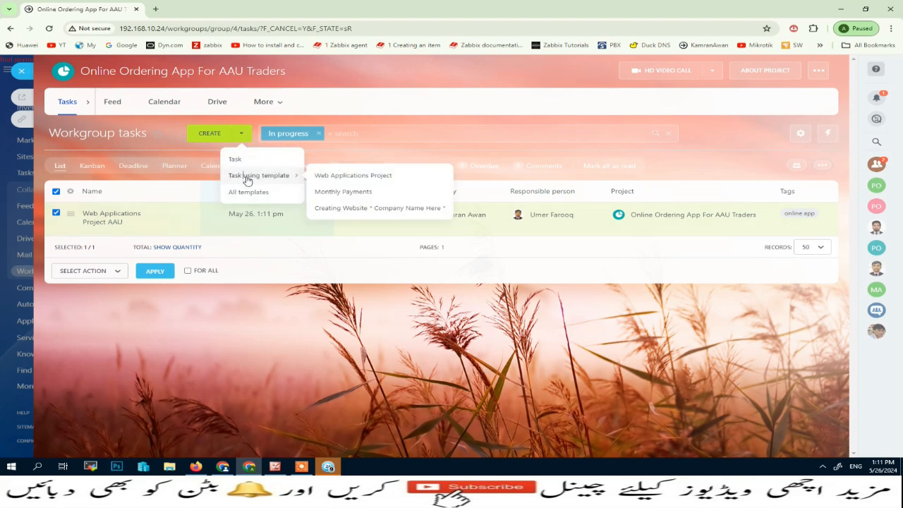
click(344, 209)
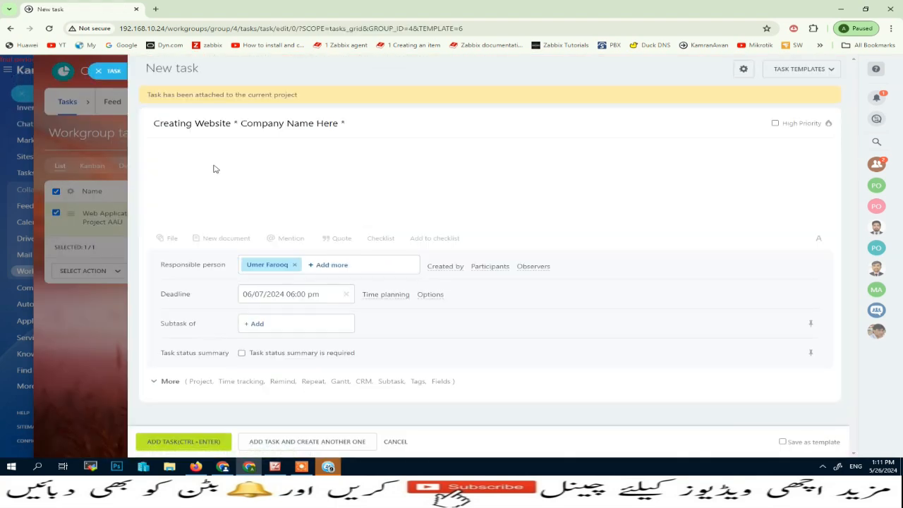
click(179, 443)
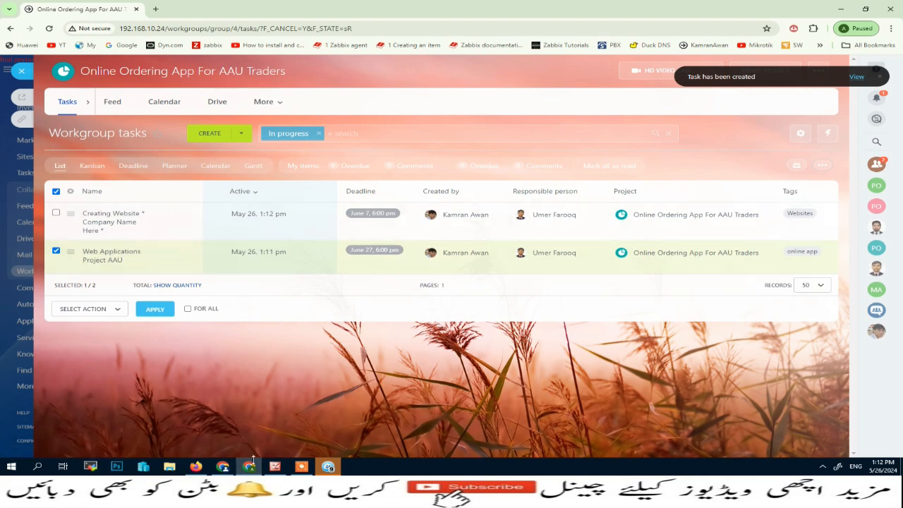
Switch to the project member's Chrome window and send "send me aau traders logo" in the project chat with the green PO icon.
click(223, 466)
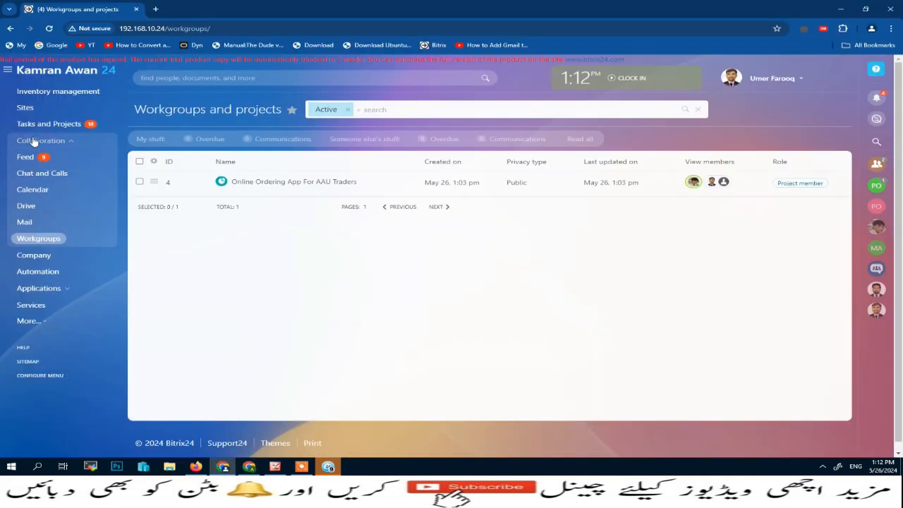
click(56, 175)
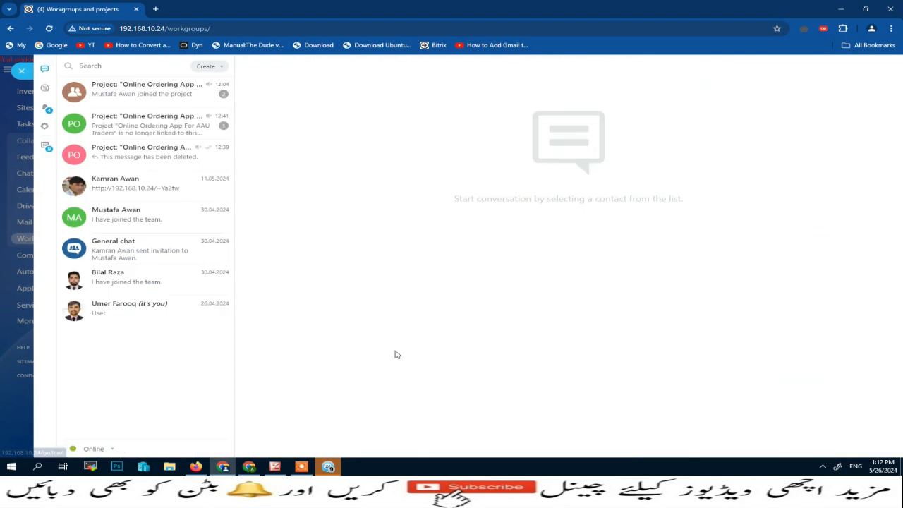
click(161, 91)
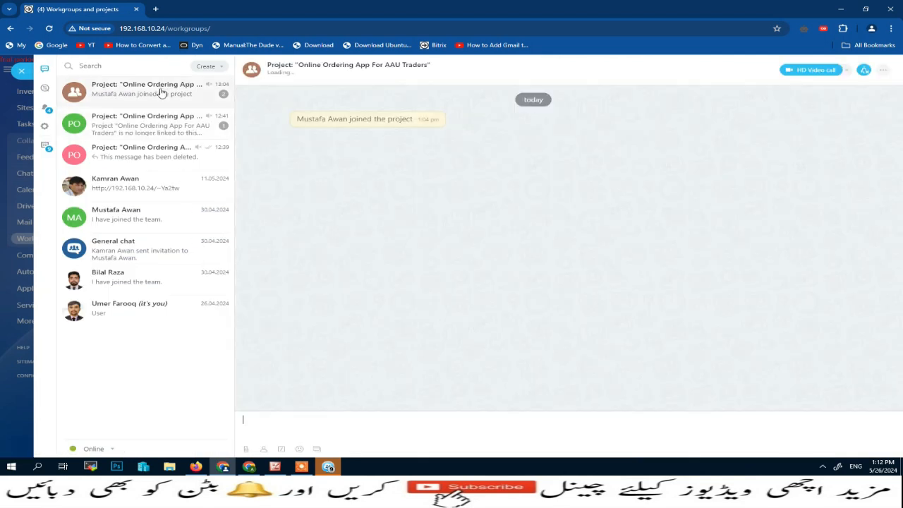
click(171, 131)
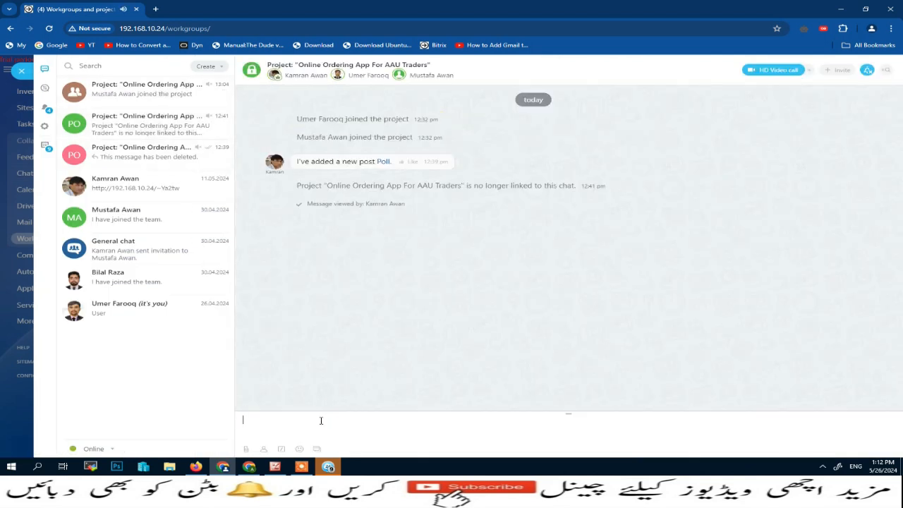
text(send)
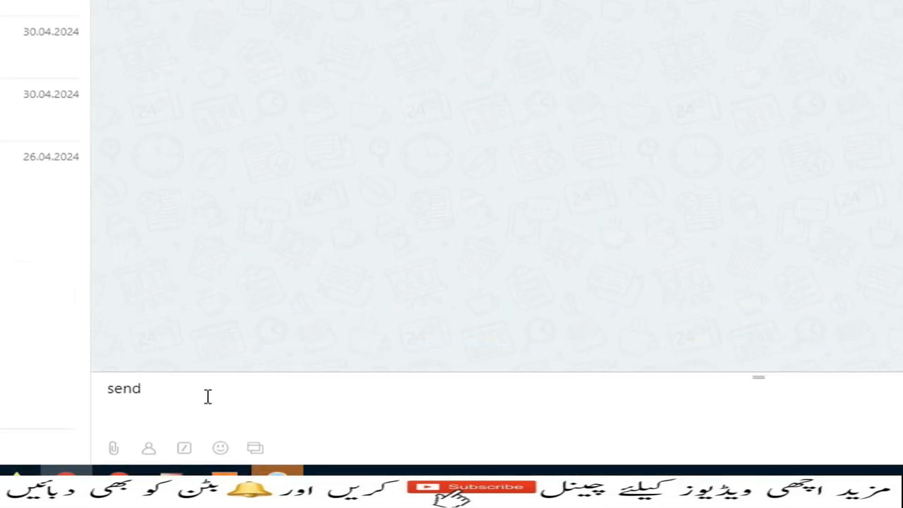
text( me aau traders logo)
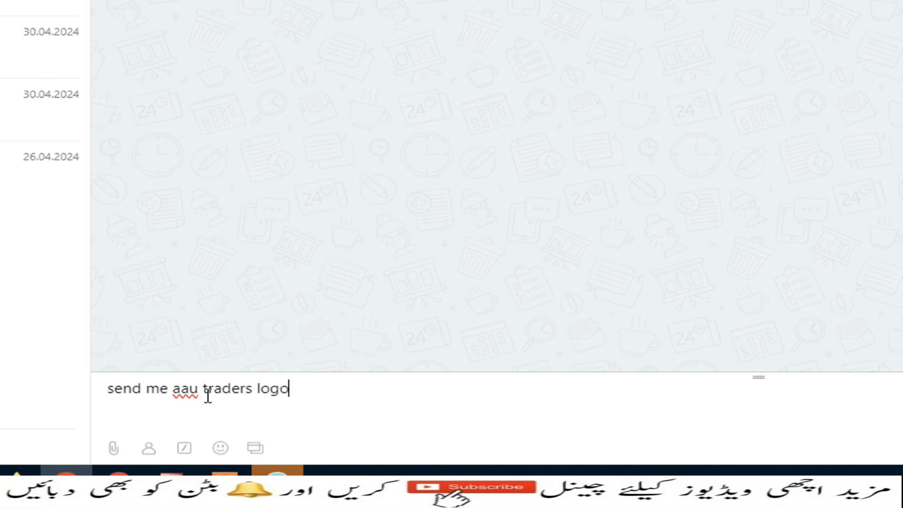
key(Return)
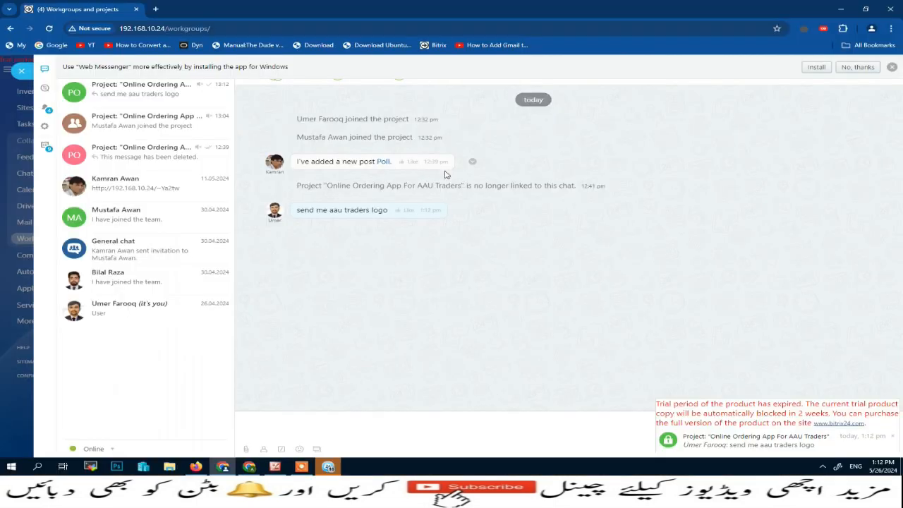
Switch to the project manager's Chrome window and read the member's project chat message in the Bitrix24 desktop app.
click(248, 468)
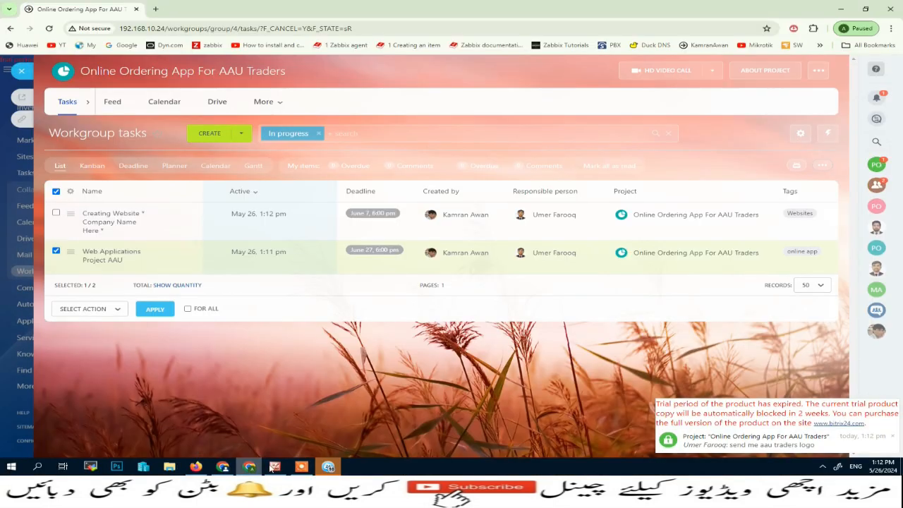
click(24, 71)
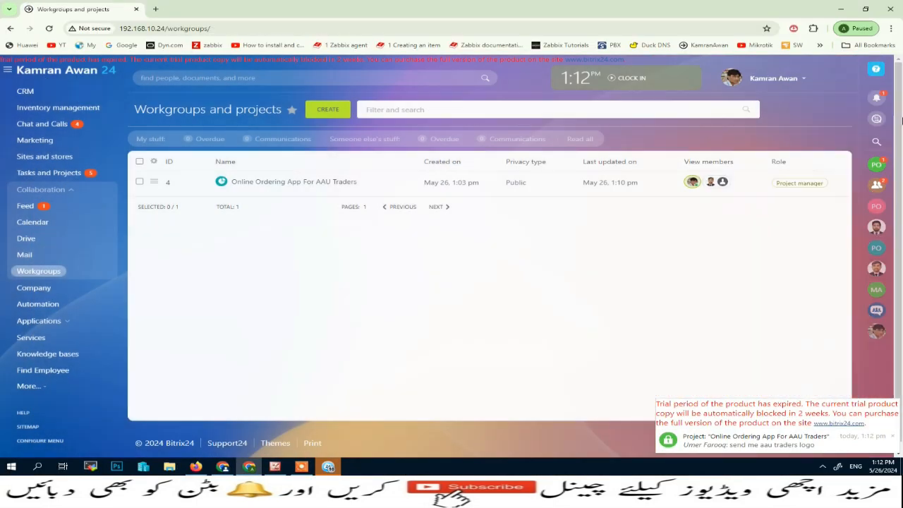
click(876, 98)
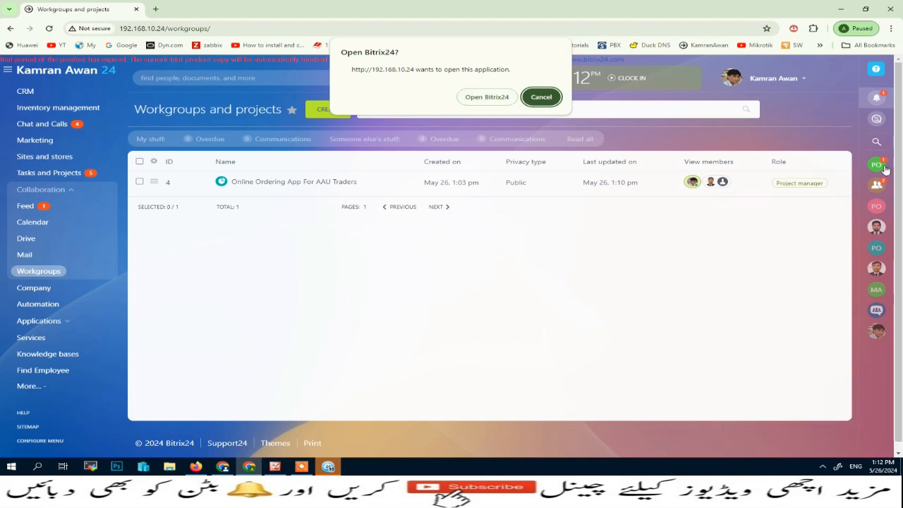
click(550, 93)
click(31, 122)
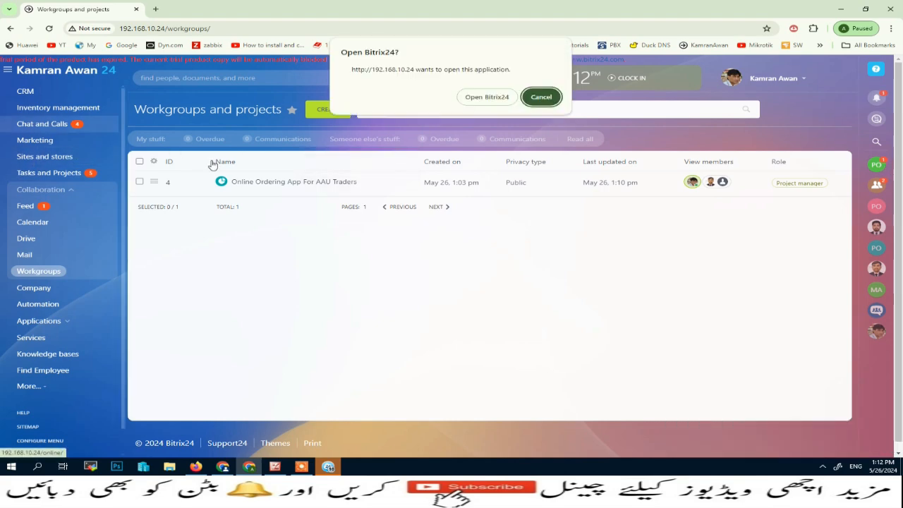
click(467, 94)
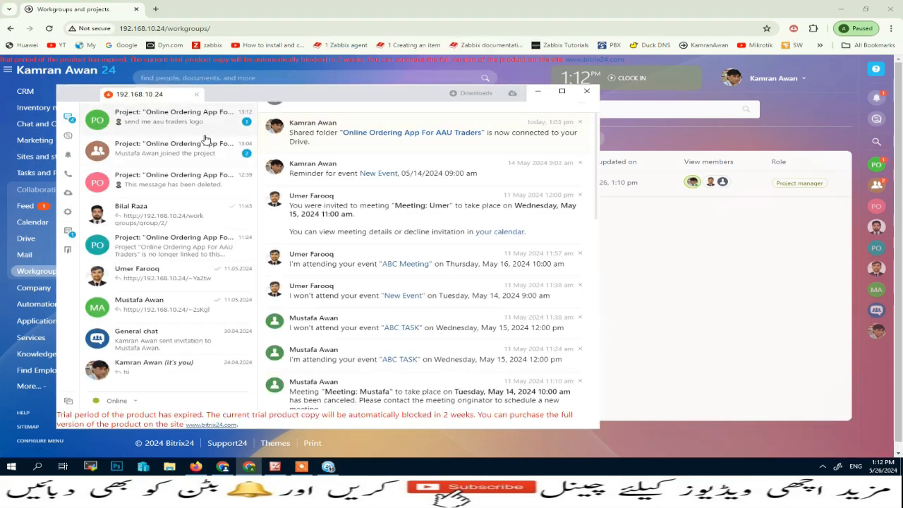
click(200, 131)
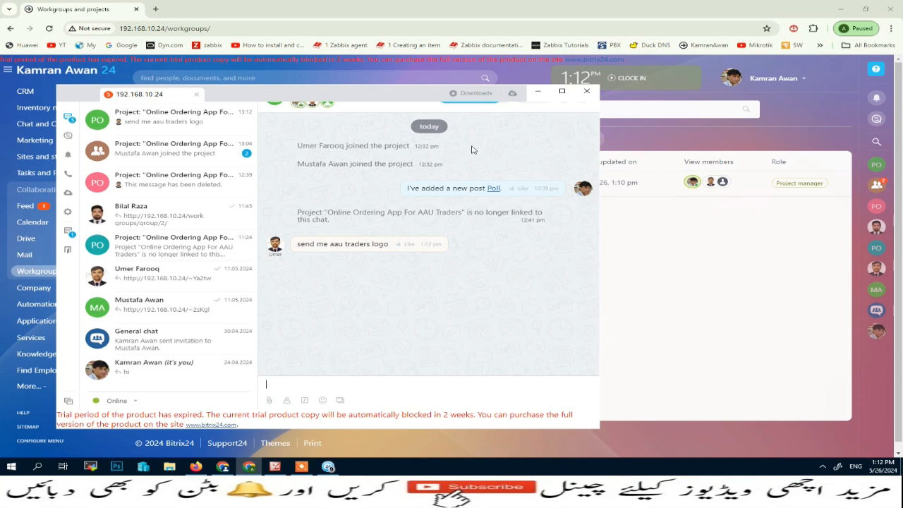
click(584, 91)
Post the AAU Traders Logo image from the Desktop folder as a file in the Online Ordering App For AAU Traders project's feed.
click(295, 182)
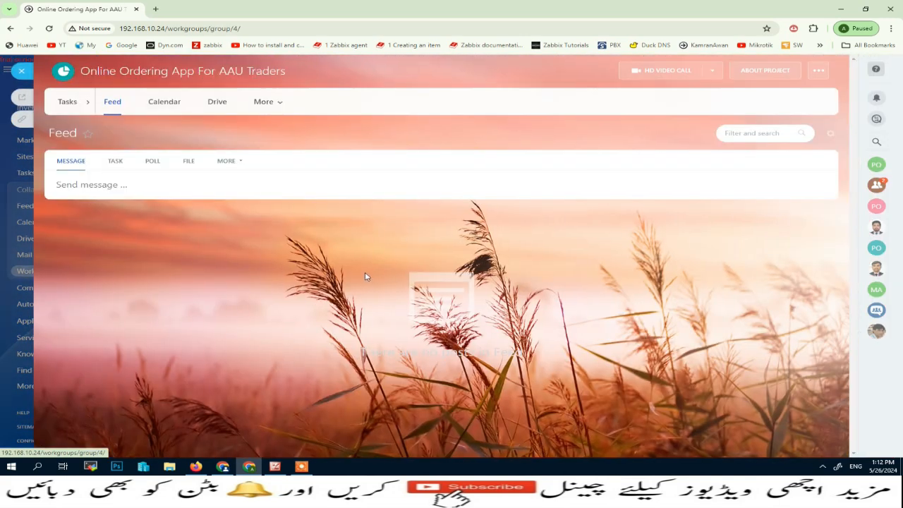
click(189, 161)
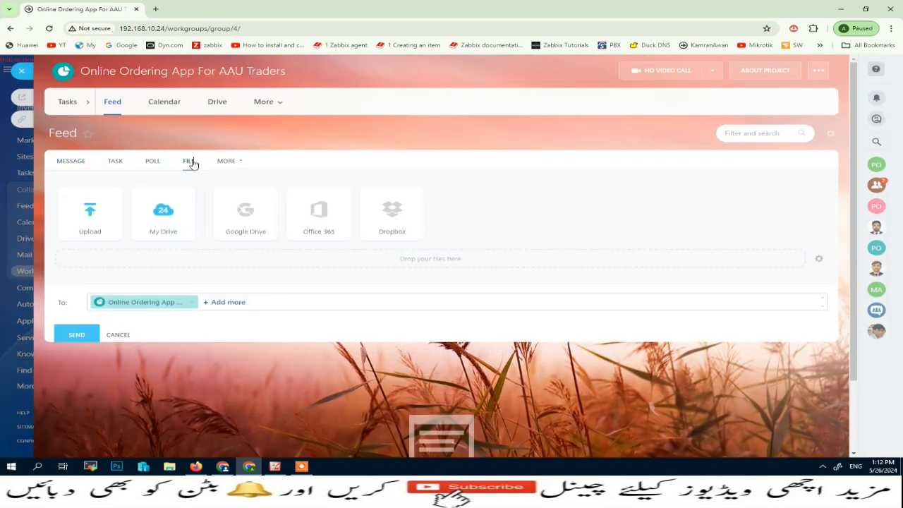
click(92, 223)
click(125, 131)
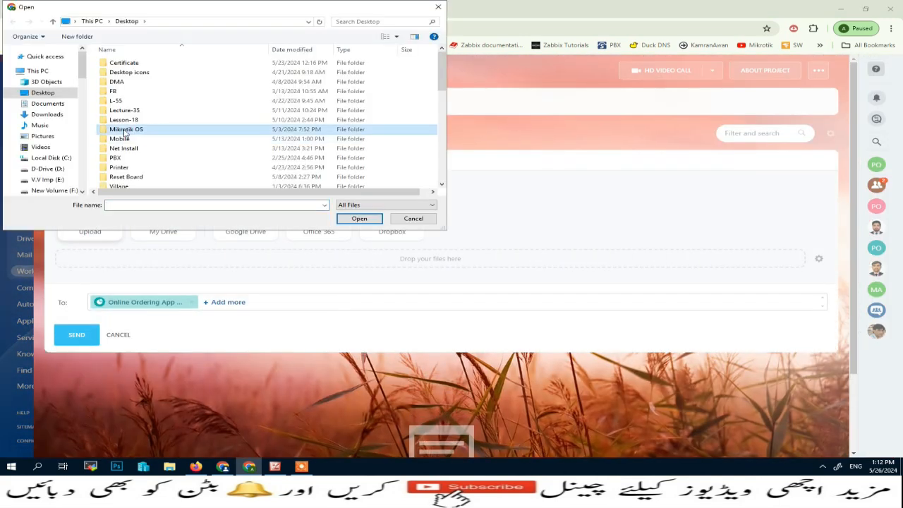
key(a)
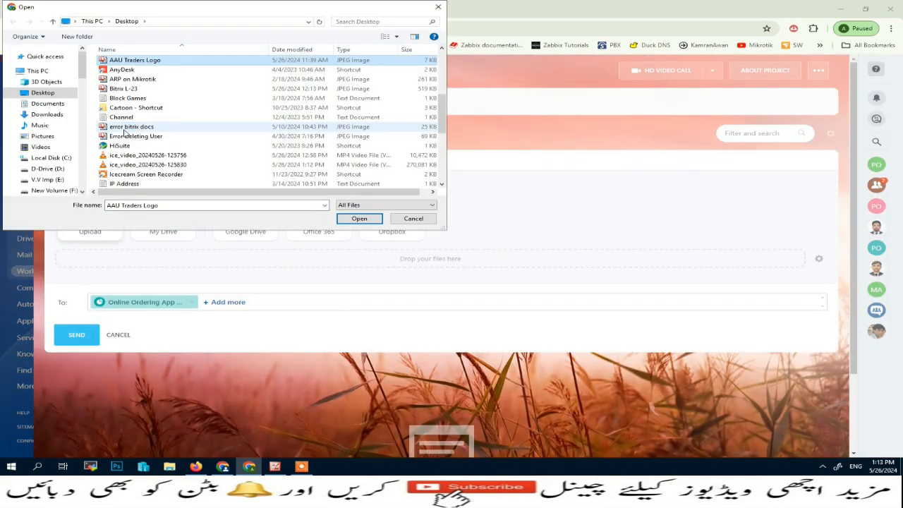
click(361, 218)
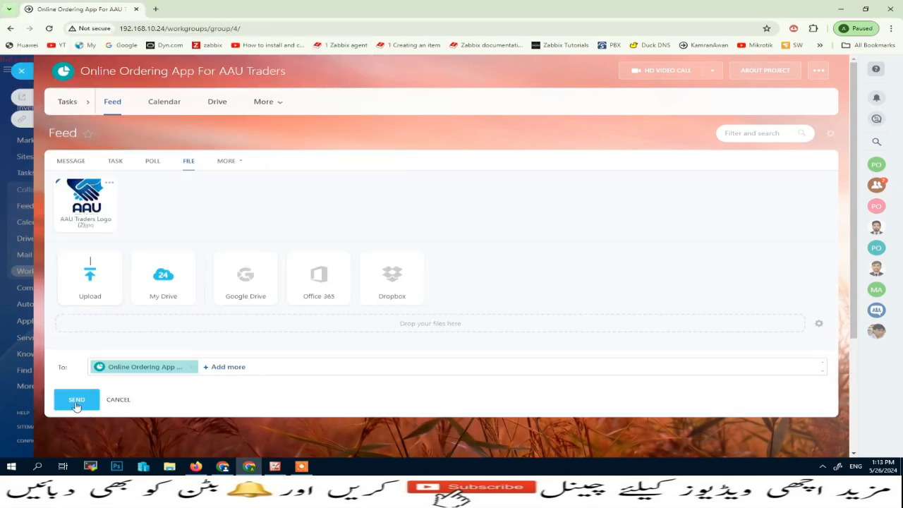
click(76, 400)
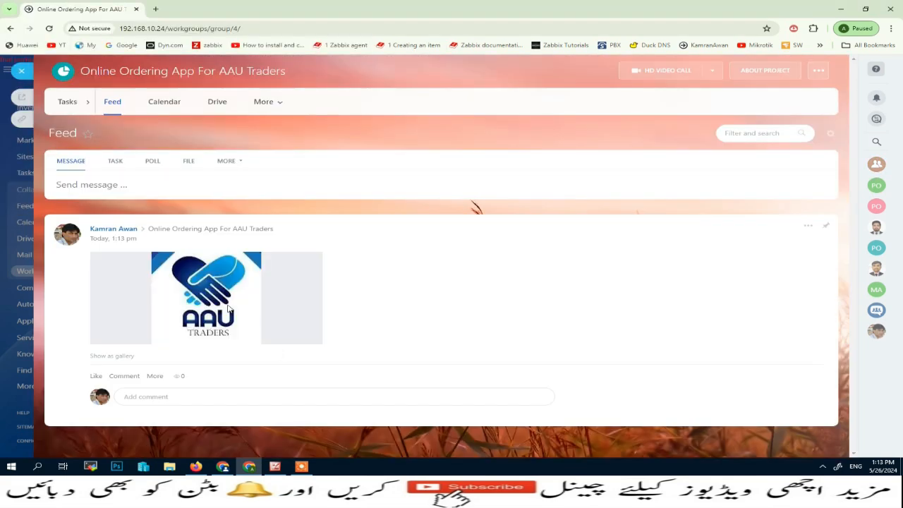
click(22, 71)
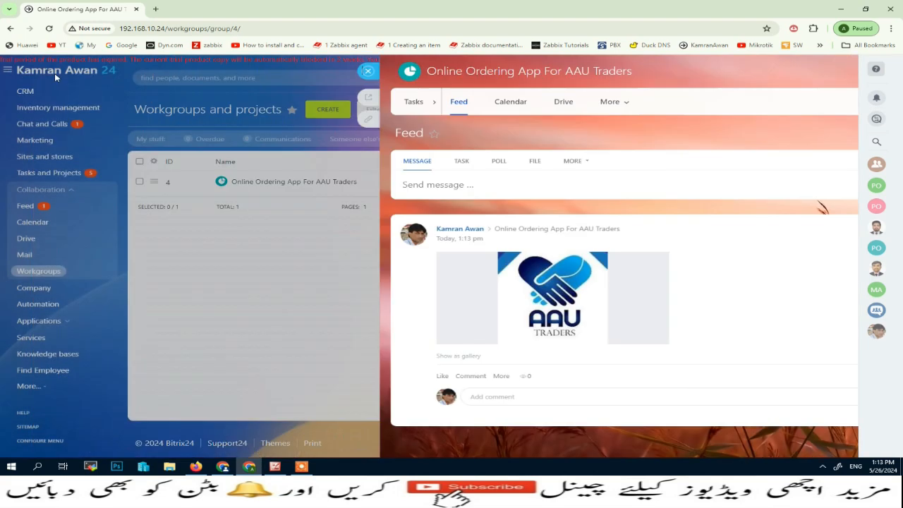
Switch to the project member's Chrome window and view the latest post in the Online Ordering App For AAU Traders feed.
click(224, 467)
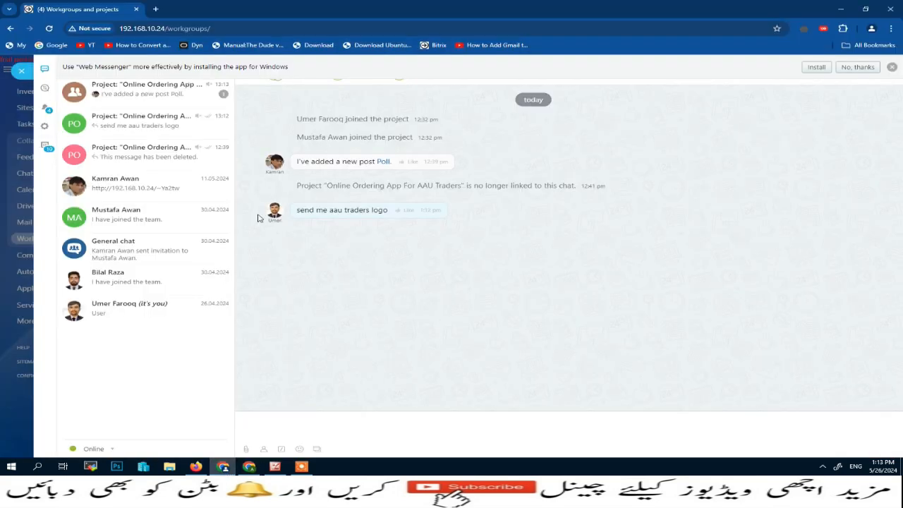
click(18, 68)
click(265, 183)
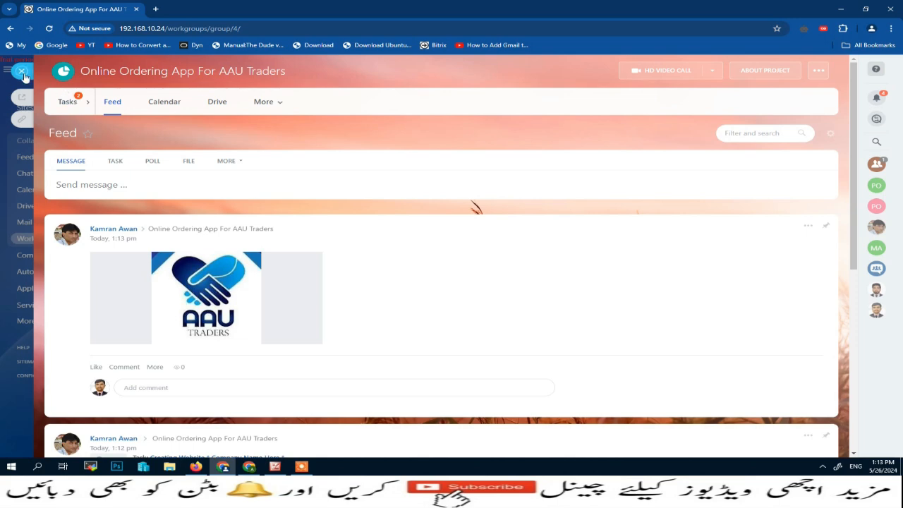
click(22, 72)
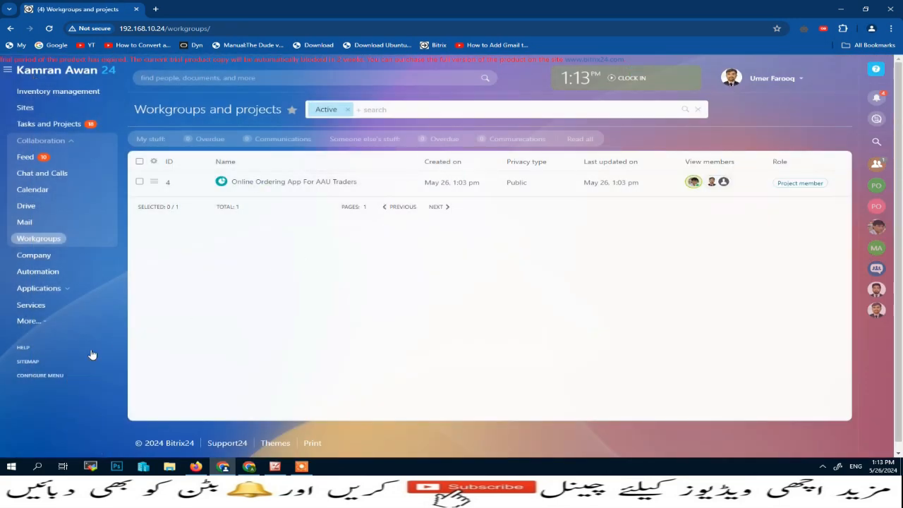
Reveal the member's hidden navigation entries, and view the Find Employee list in the project manager's Chrome window.
click(50, 321)
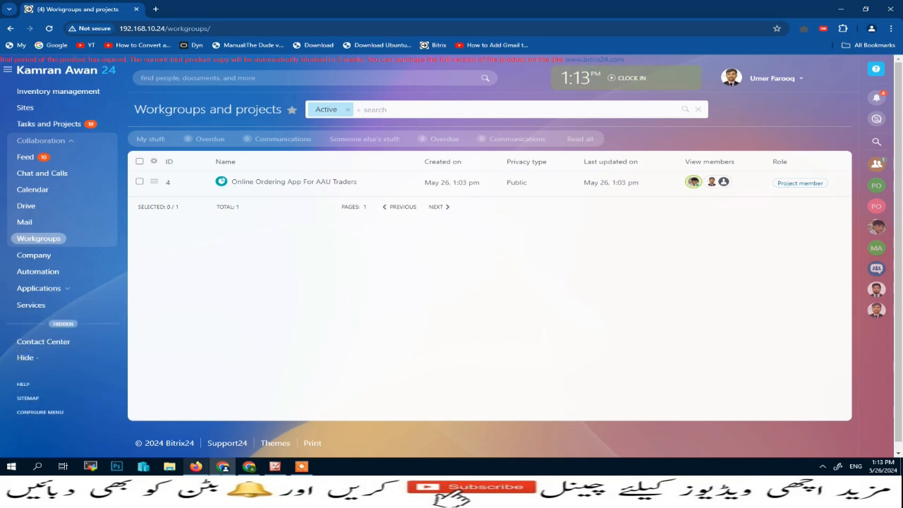
click(249, 466)
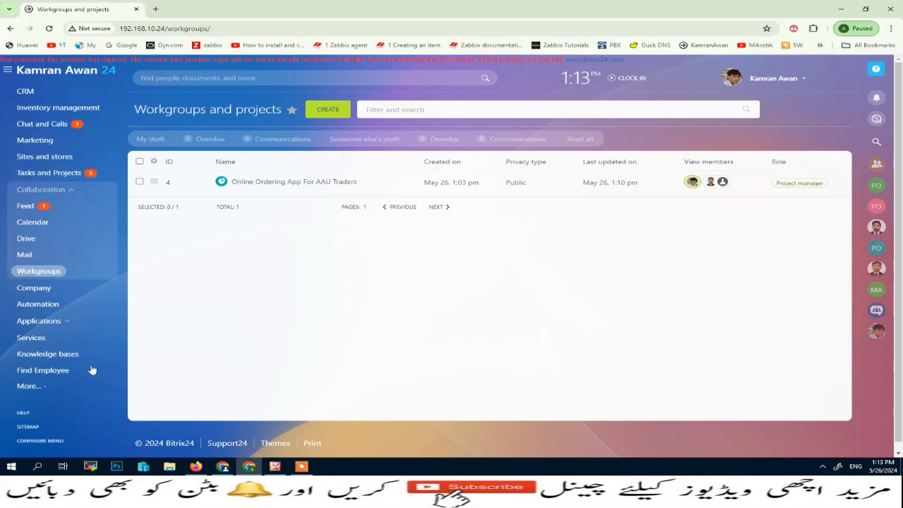
click(56, 377)
click(256, 108)
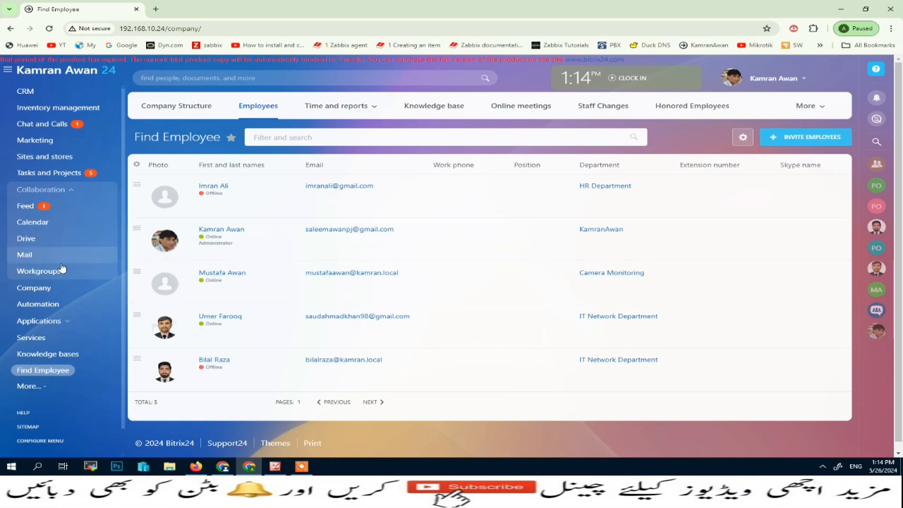
Try to delete the Online Ordering App For AAU Traders project from the Workgroups and projects list.
click(29, 271)
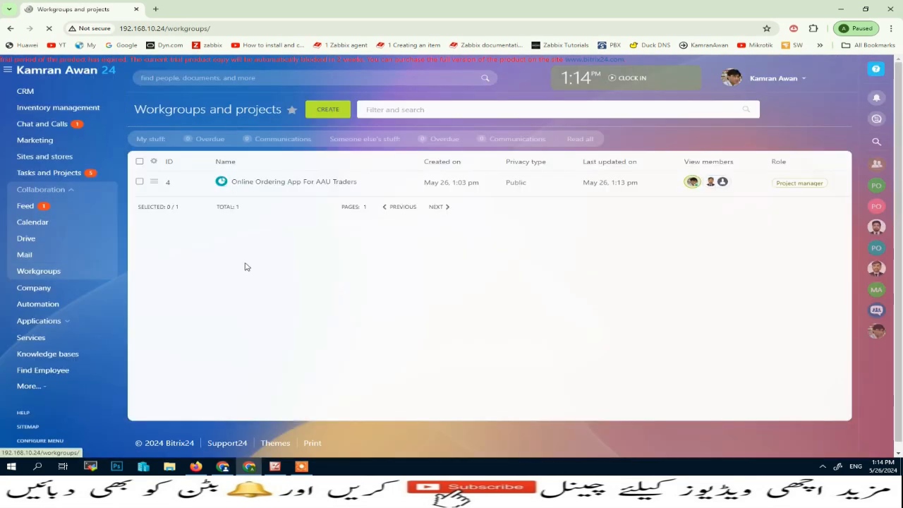
click(139, 182)
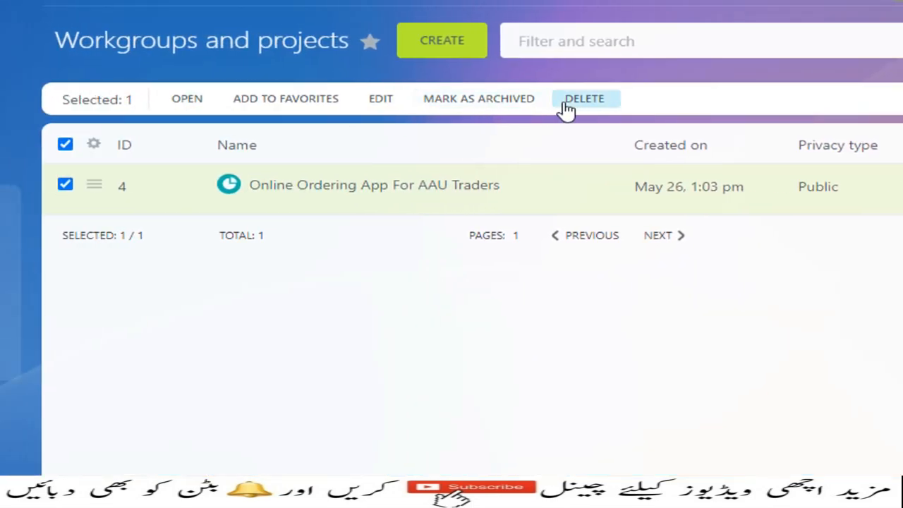
click(576, 103)
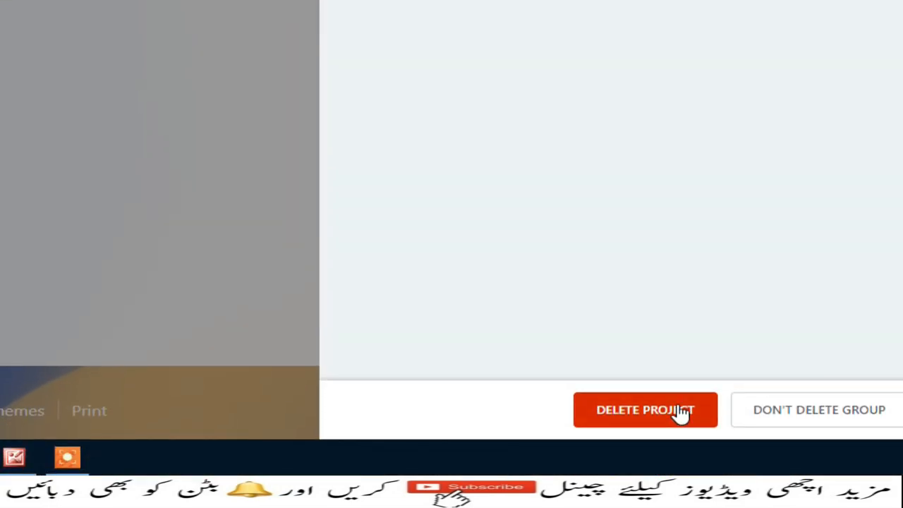
click(676, 460)
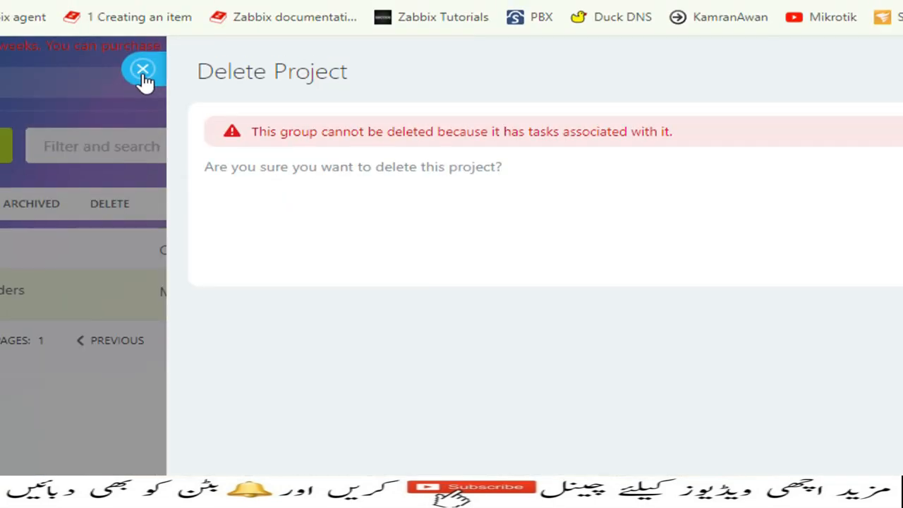
click(142, 69)
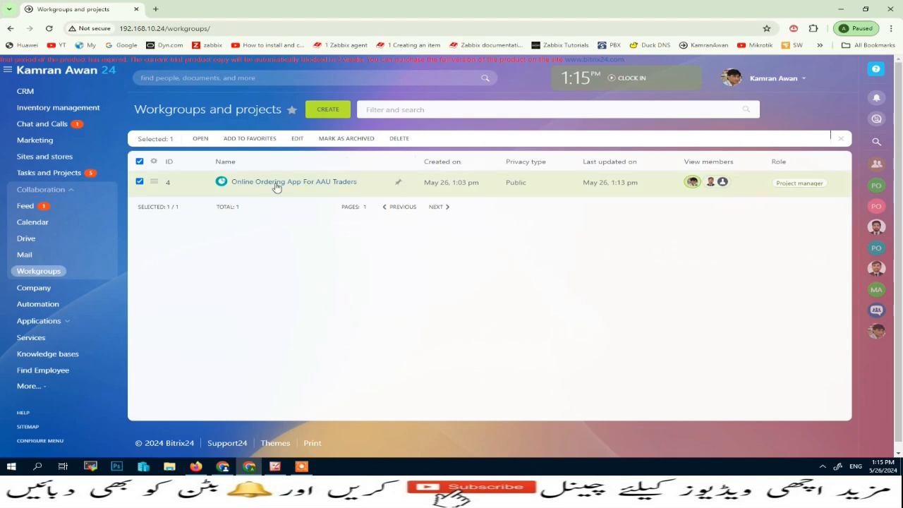
Delete the Creating Website * Company Name Here * and Web Applications Project AAU tasks together from the project's task list.
click(277, 185)
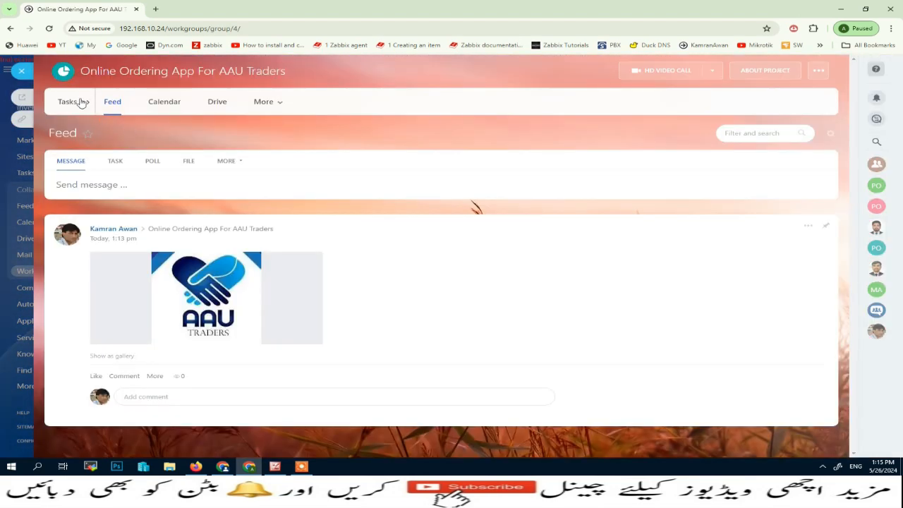
click(85, 103)
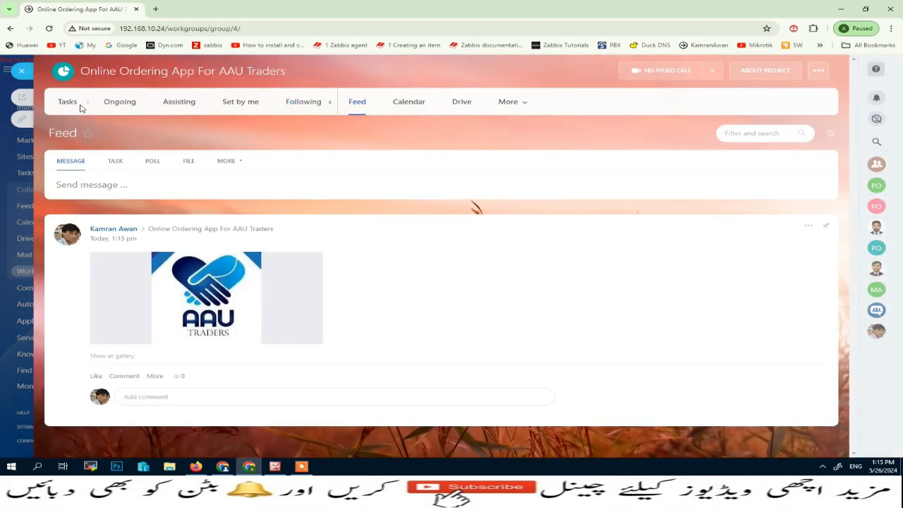
click(67, 103)
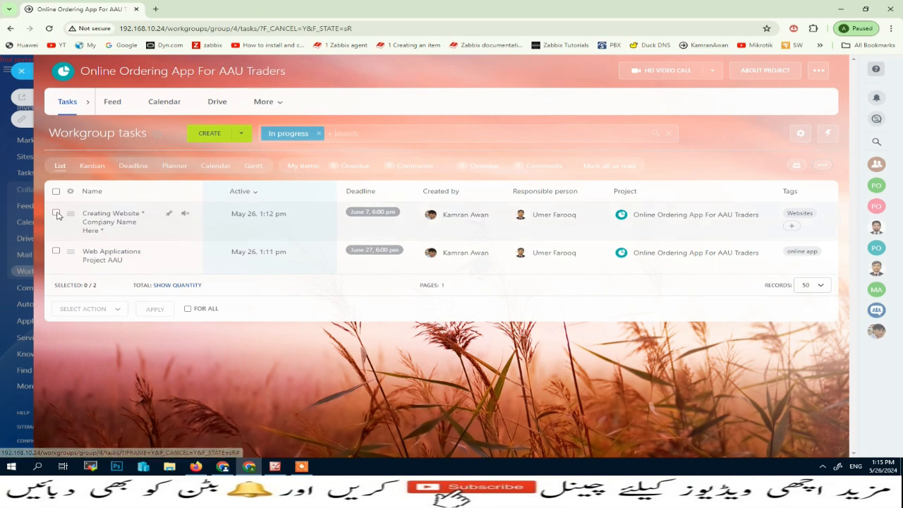
click(57, 213)
click(56, 250)
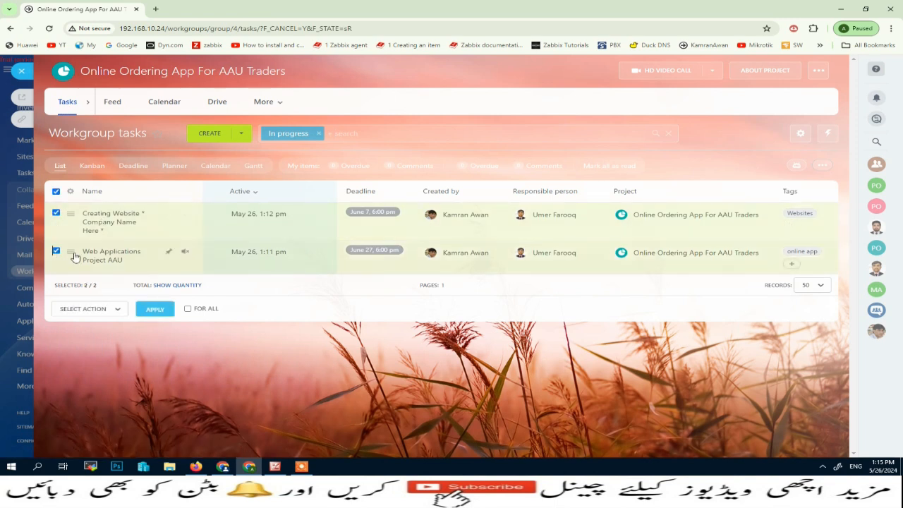
click(121, 313)
scroll(123, 265, down, 3)
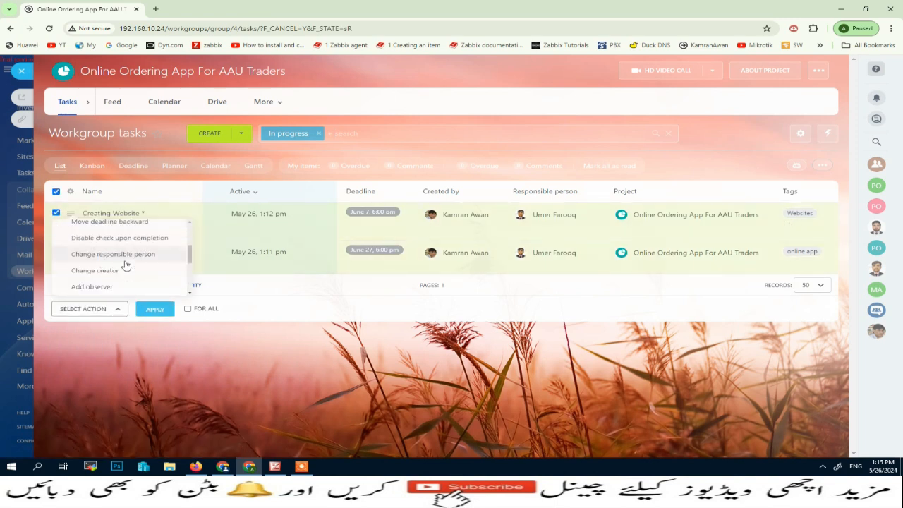
scroll(126, 265, down, 3)
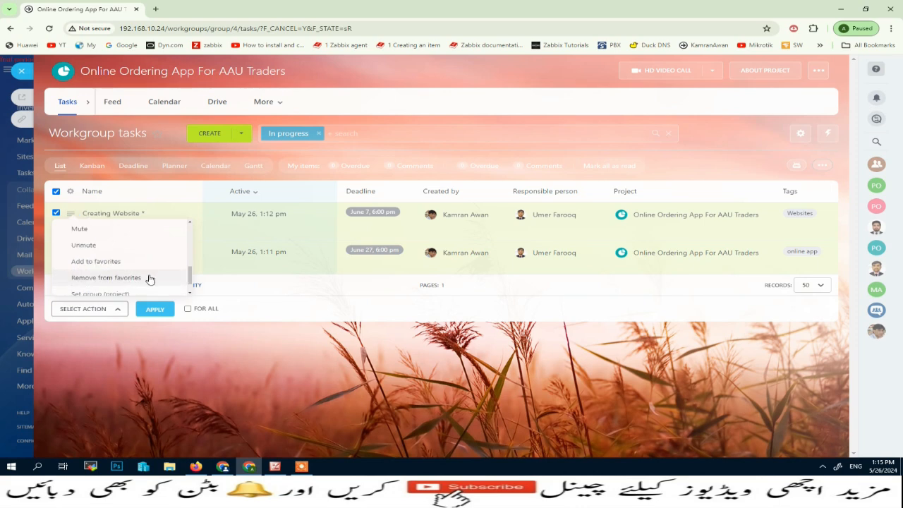
scroll(149, 279, down, 1)
click(81, 284)
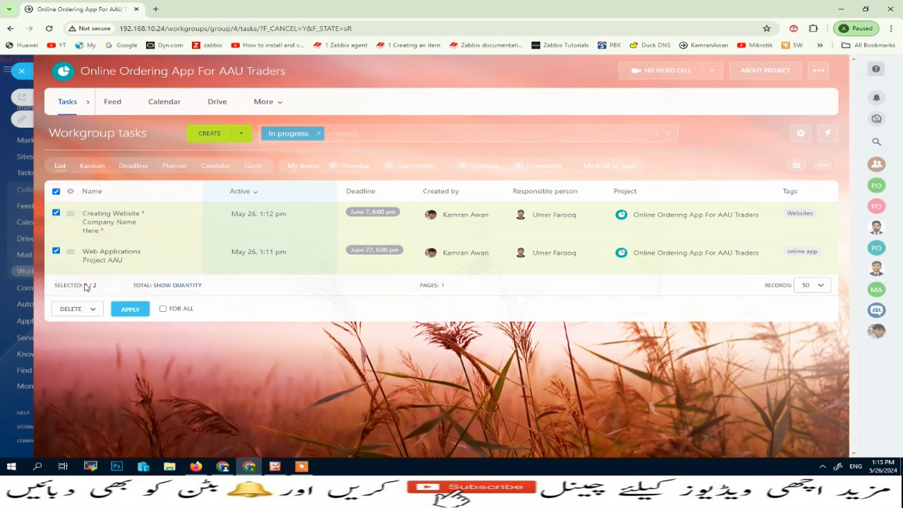
click(130, 310)
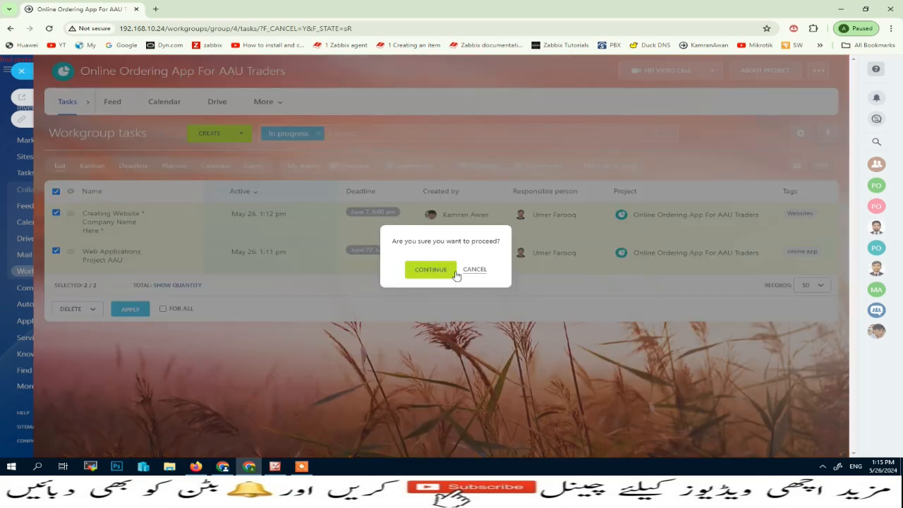
click(430, 269)
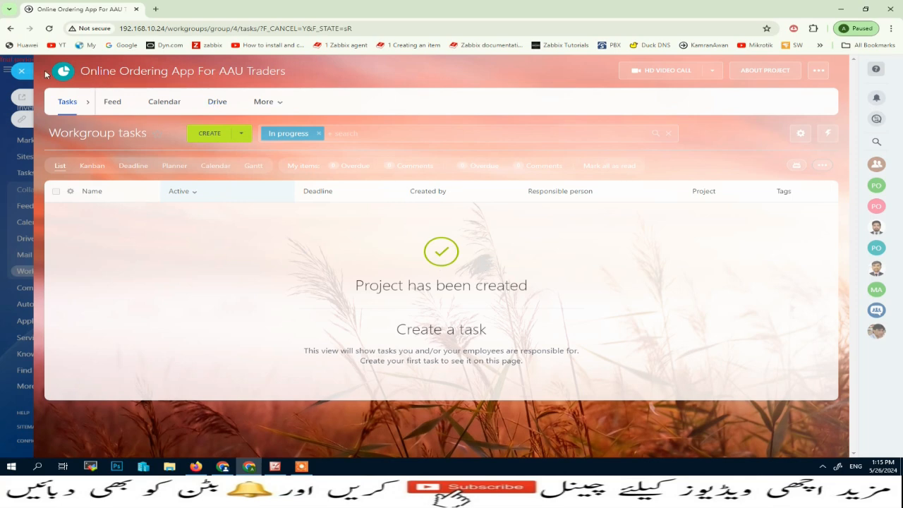
Return to the Workgroups and projects list and delete the selected Online Ordering App For AAU Traders project.
click(22, 71)
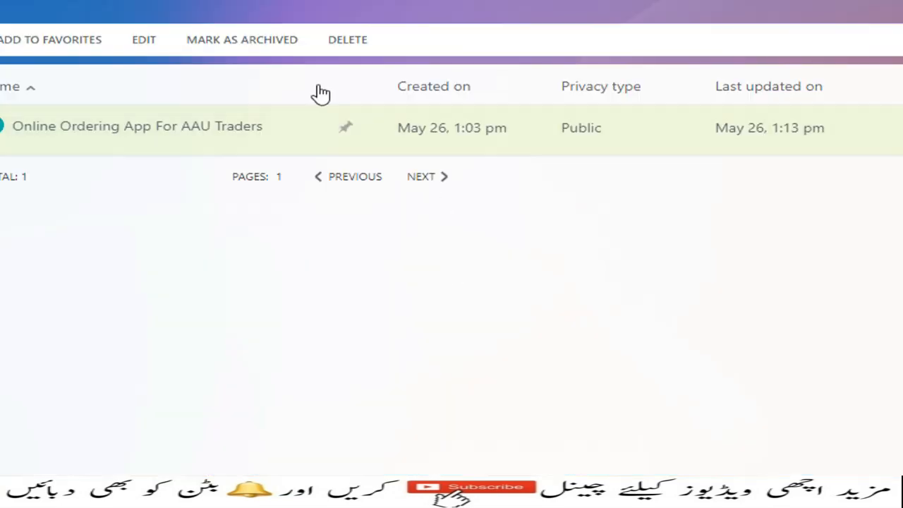
click(345, 40)
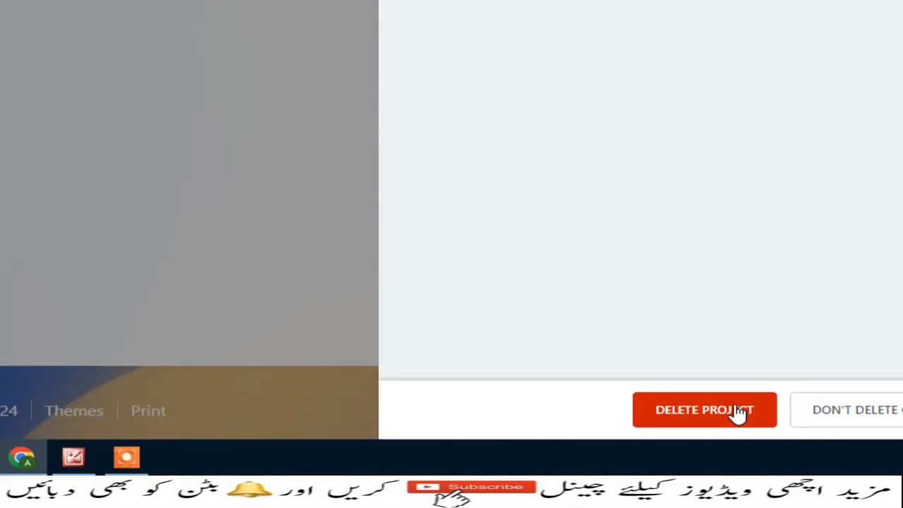
click(737, 412)
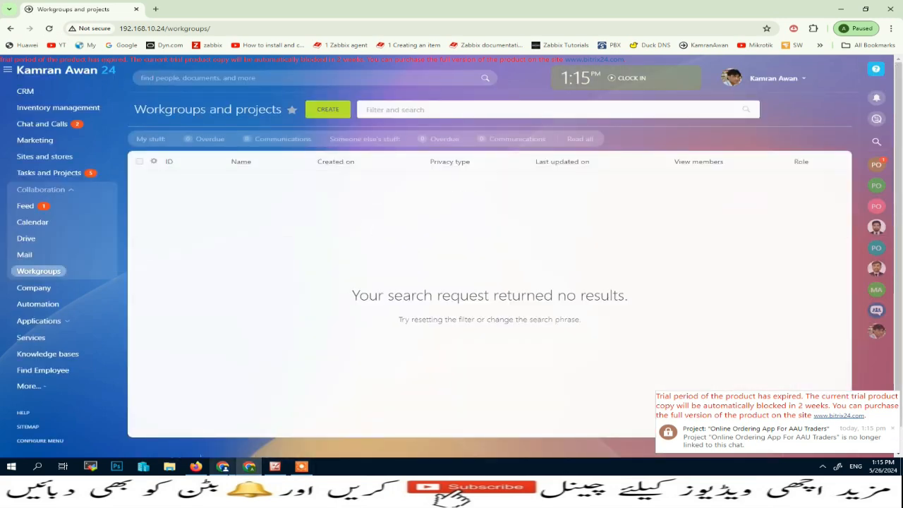
Refresh the Workgroups and projects list in the project member's Chrome window and in the other member's Firefox window.
click(222, 466)
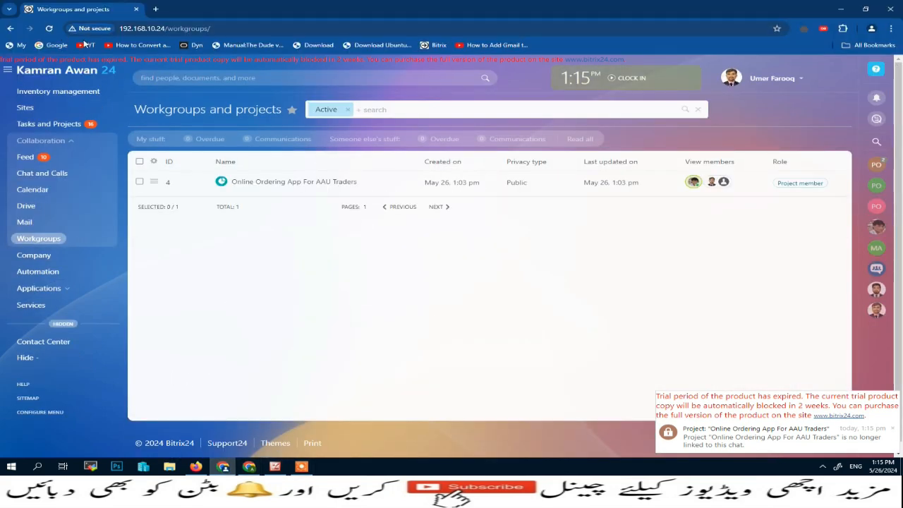
click(49, 29)
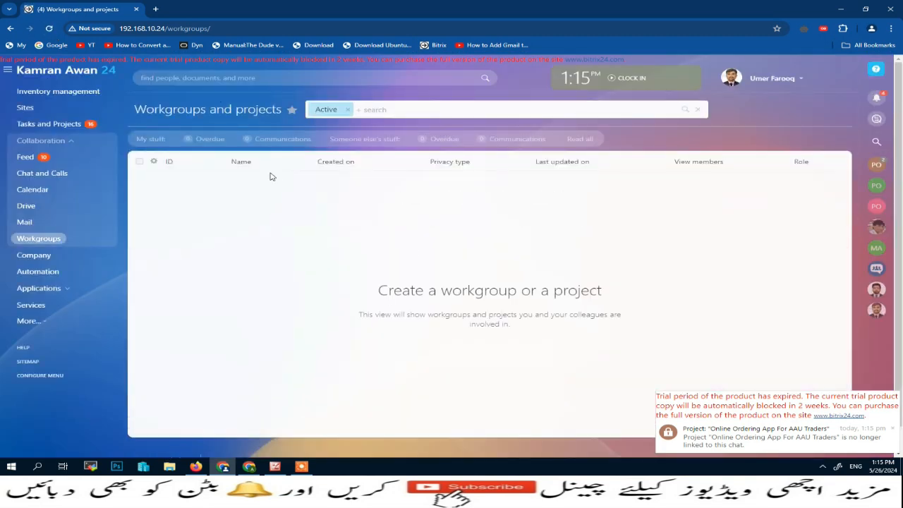
click(195, 466)
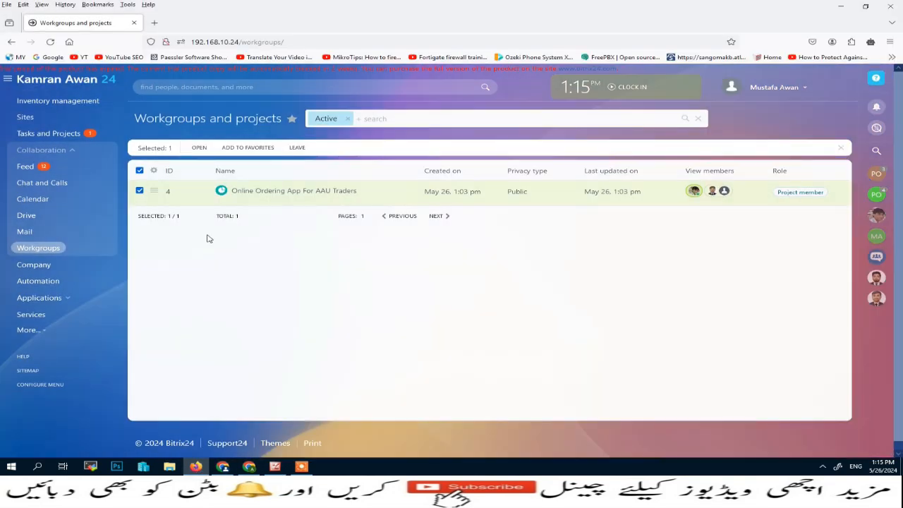
click(50, 42)
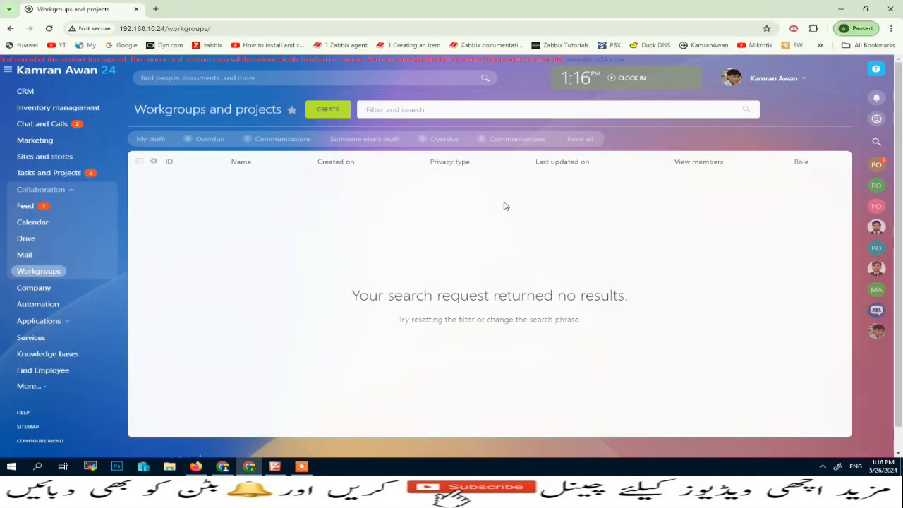